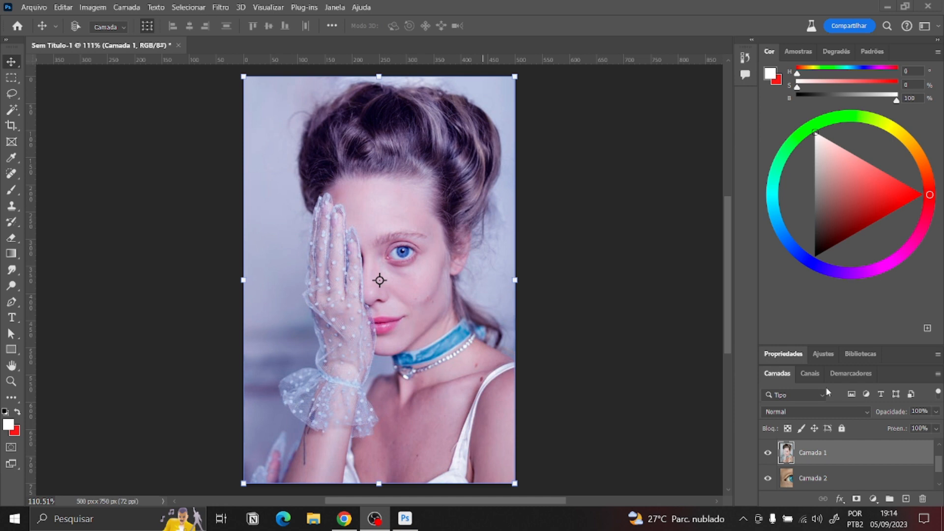
pyautogui.click(402, 518)
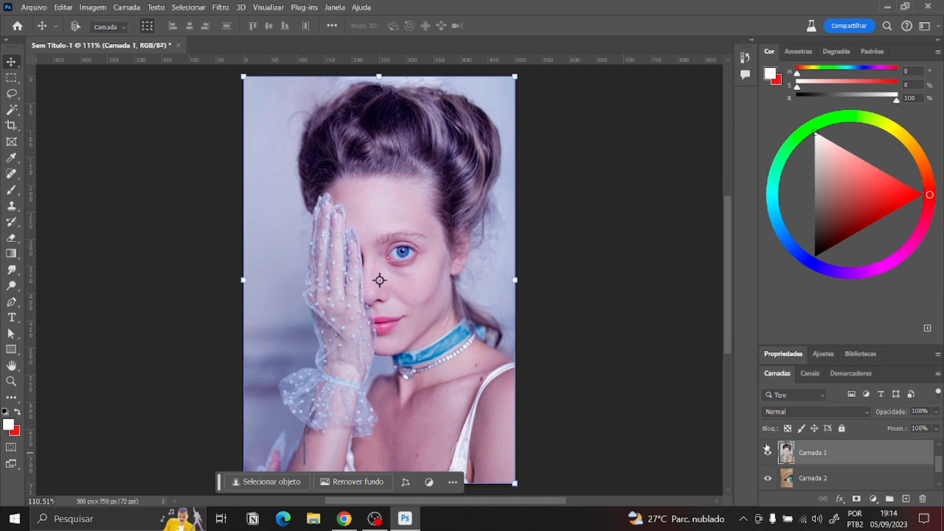
pyautogui.click(93, 7)
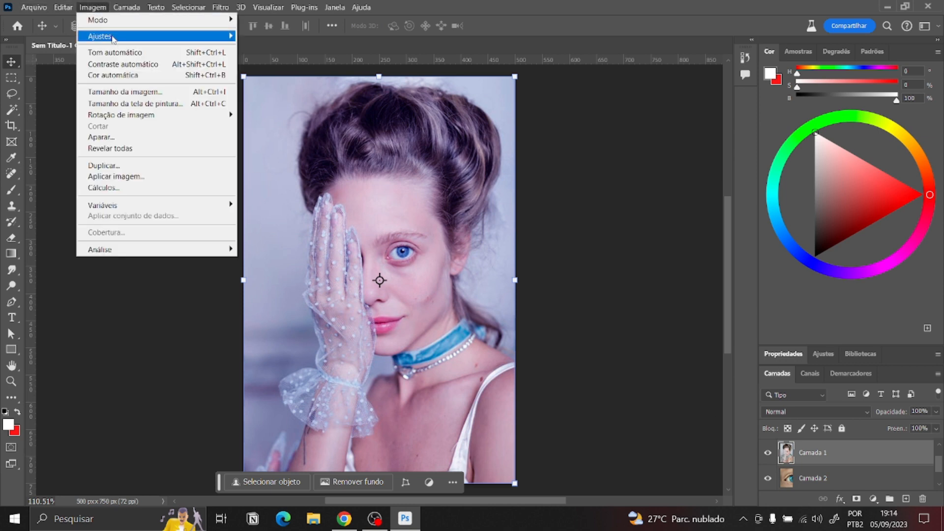
pyautogui.moveTo(112, 38)
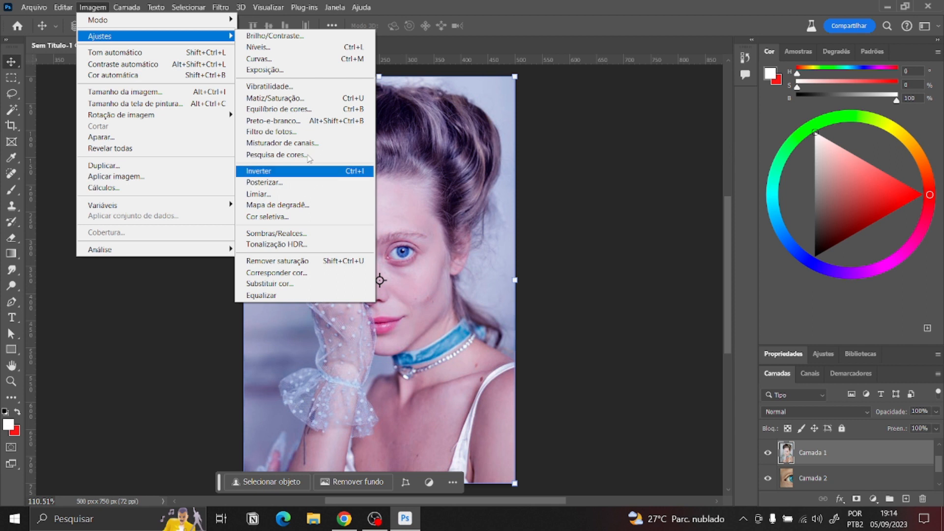
pyautogui.click(285, 110)
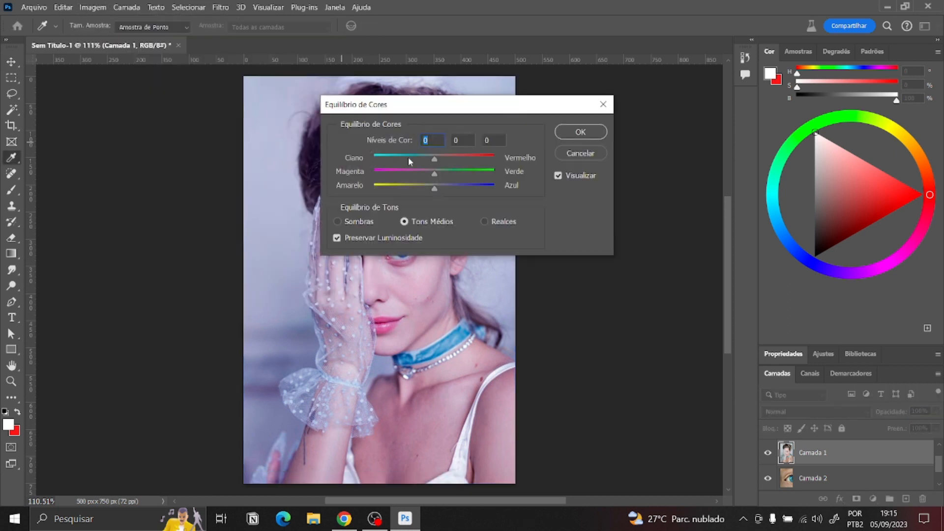
pyautogui.moveTo(437, 160); pyautogui.dragTo(385, 155)
pyautogui.moveTo(434, 174); pyautogui.dragTo(459, 173)
pyautogui.moveTo(447, 118); pyautogui.dragTo(622, 157)
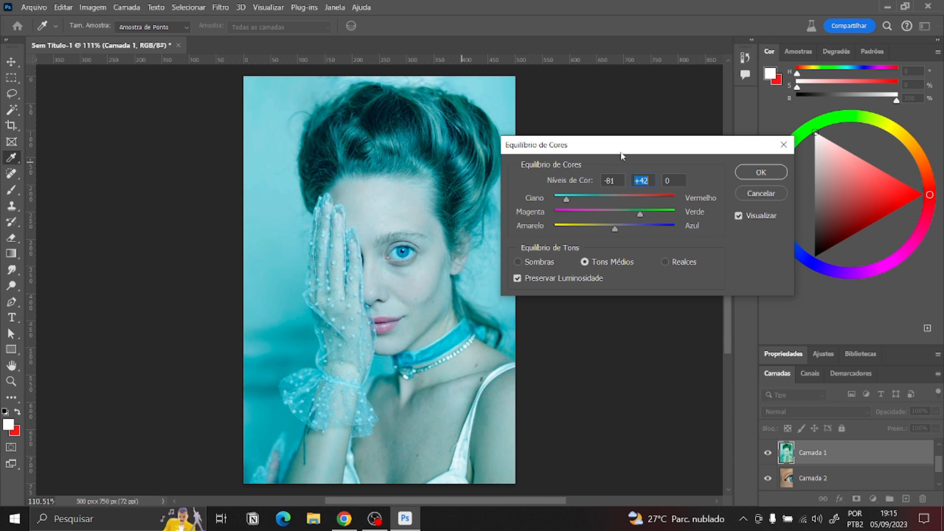
pyautogui.click(775, 195)
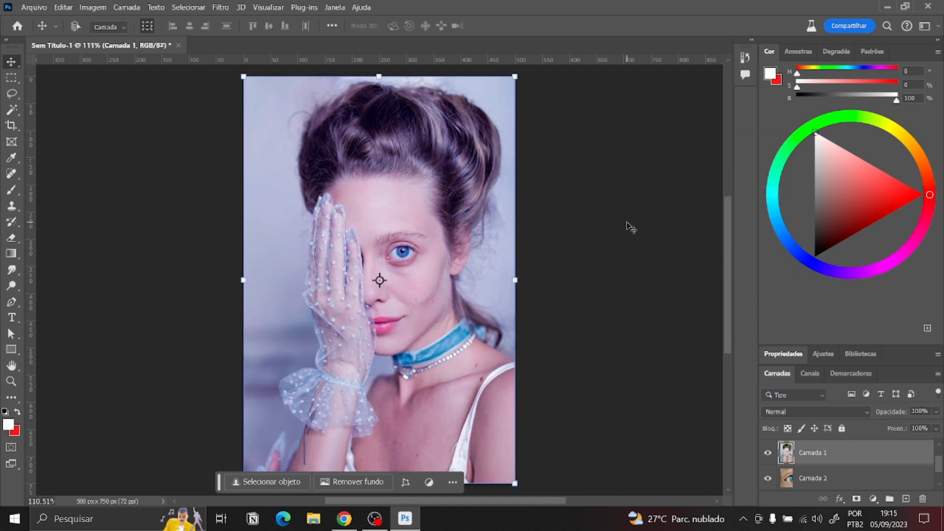
# Step: Add a Color Balance adjustment layer above Camada 1 with midtones at +100 blue and shifted slightly toward magenta
pyautogui.click(824, 355)
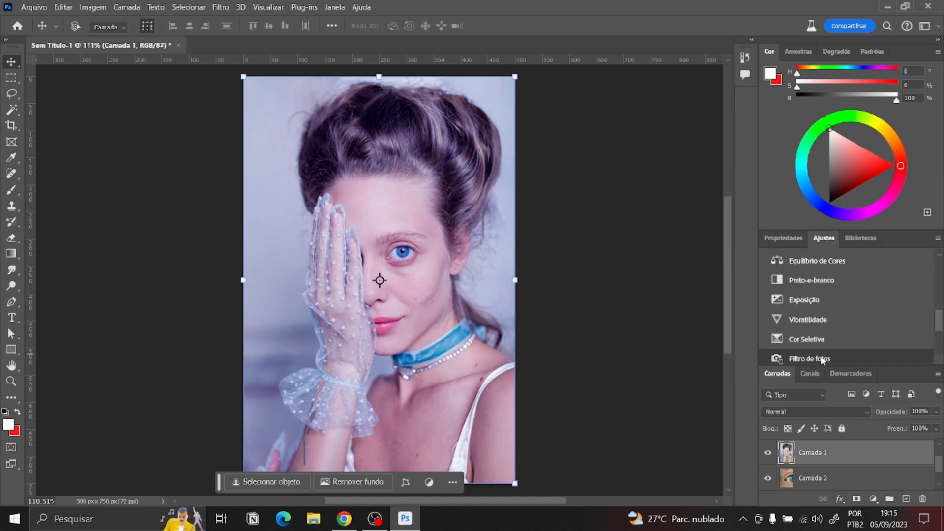
pyautogui.click(806, 260)
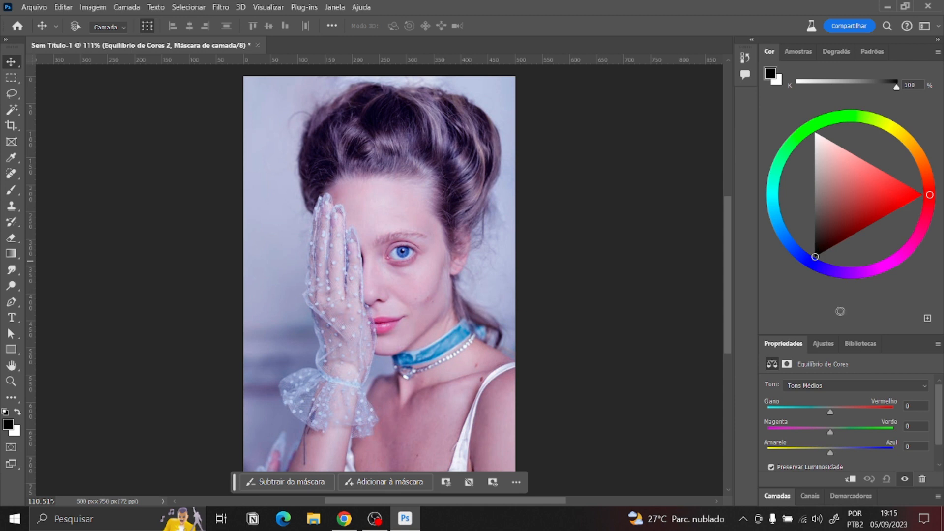
pyautogui.click(823, 344)
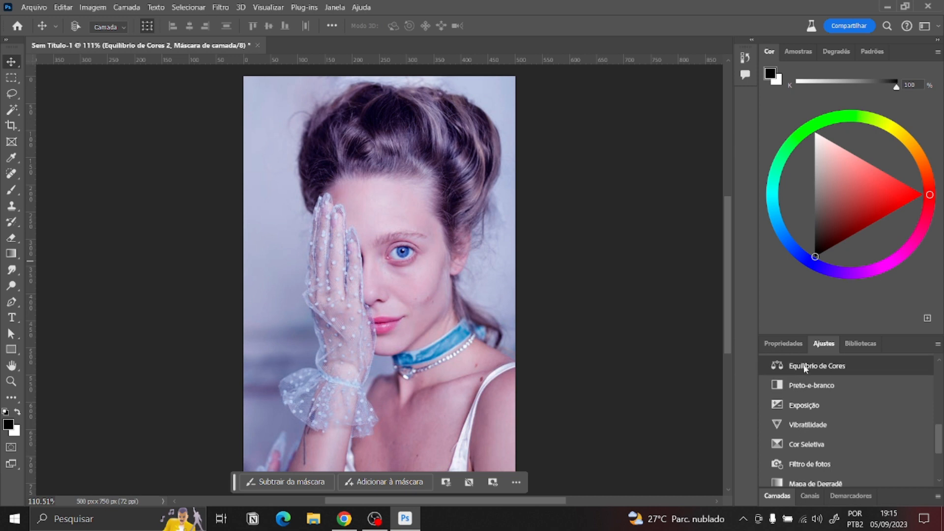
pyautogui.click(782, 344)
pyautogui.click(818, 388)
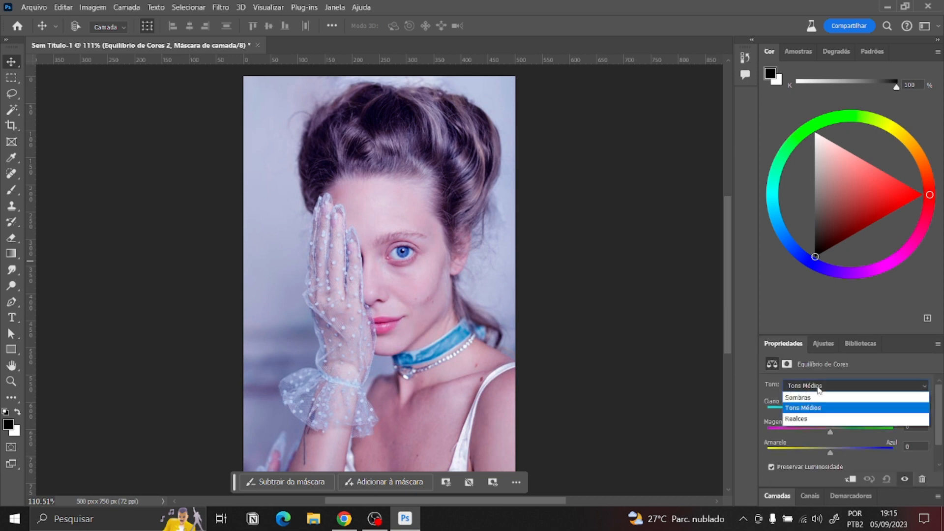
pyautogui.click(849, 406)
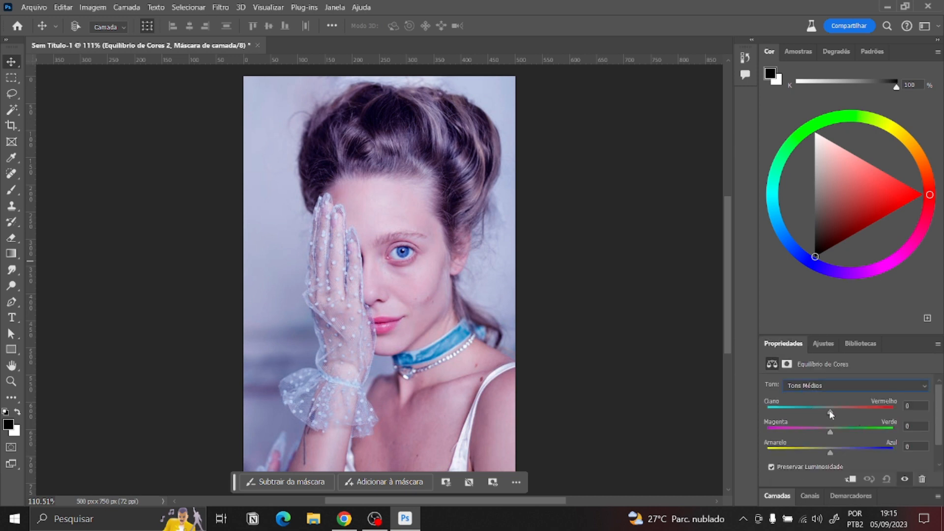
pyautogui.moveTo(829, 451); pyautogui.dragTo(873, 451)
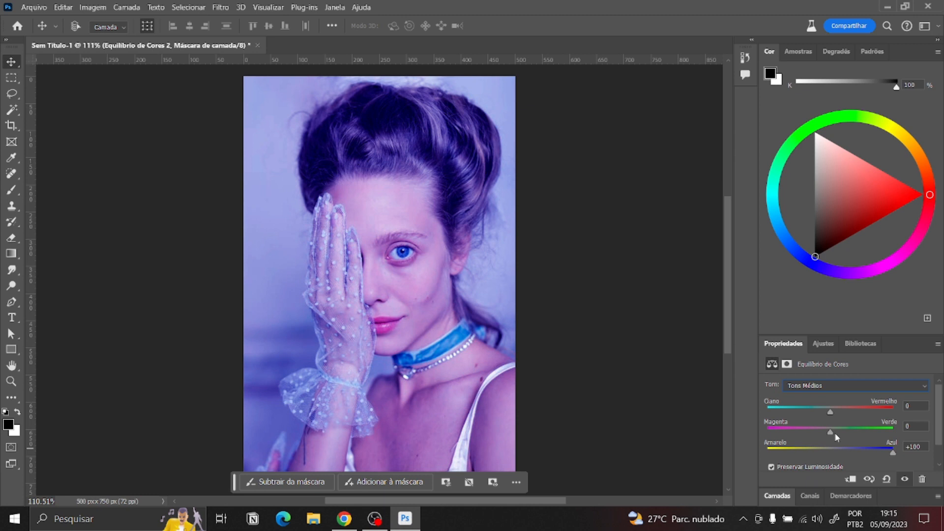
pyautogui.moveTo(833, 432); pyautogui.dragTo(819, 429)
# Step: Invert the Color Balance layer's mask to black
pyautogui.click(827, 346)
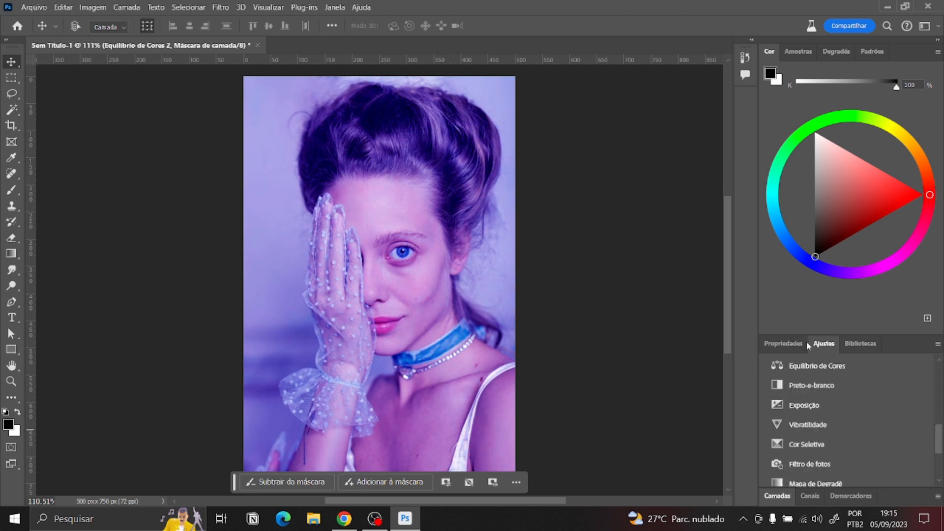
pyautogui.click(783, 344)
pyautogui.click(787, 496)
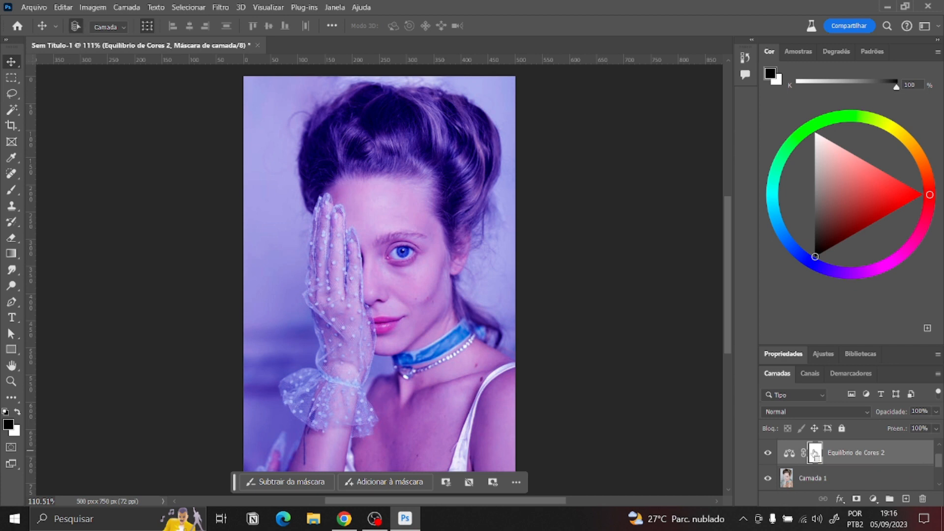
pyautogui.hotkey('ctrl', 'i')
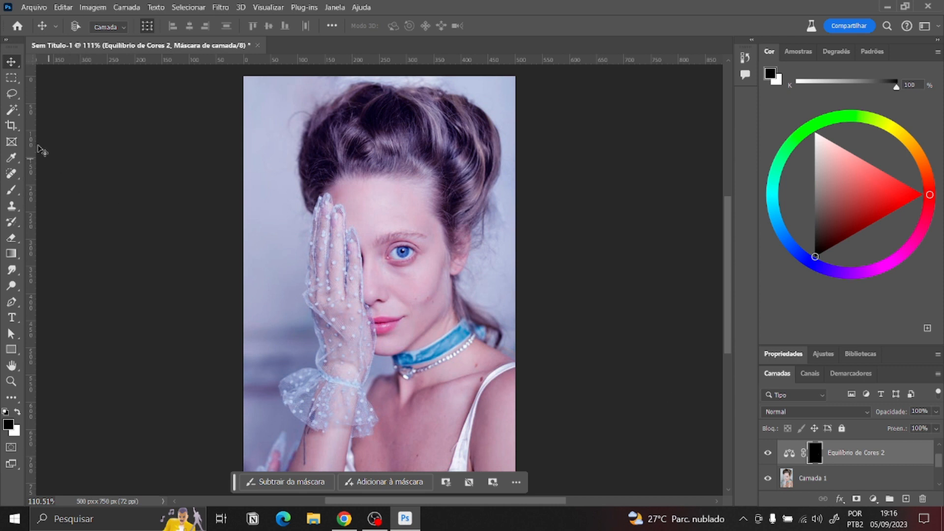
# Step: Reveal the blue adjustment on the iris by painting white on the mask with a soft 10 px brush, and inspect the mask alone
pyautogui.click(11, 192)
pyautogui.scroll(5, 364, 236)
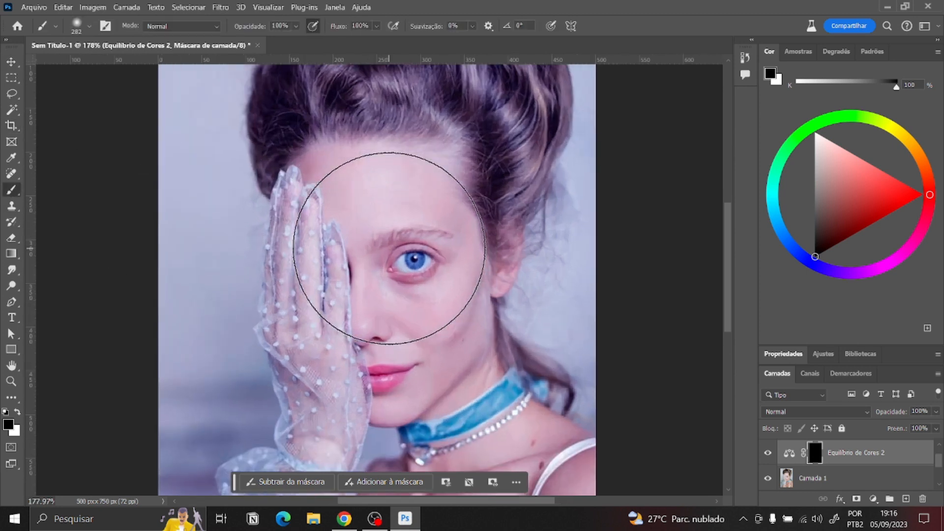
pyautogui.rightClick(456, 244)
pyautogui.moveTo(580, 276); pyautogui.dragTo(518, 275)
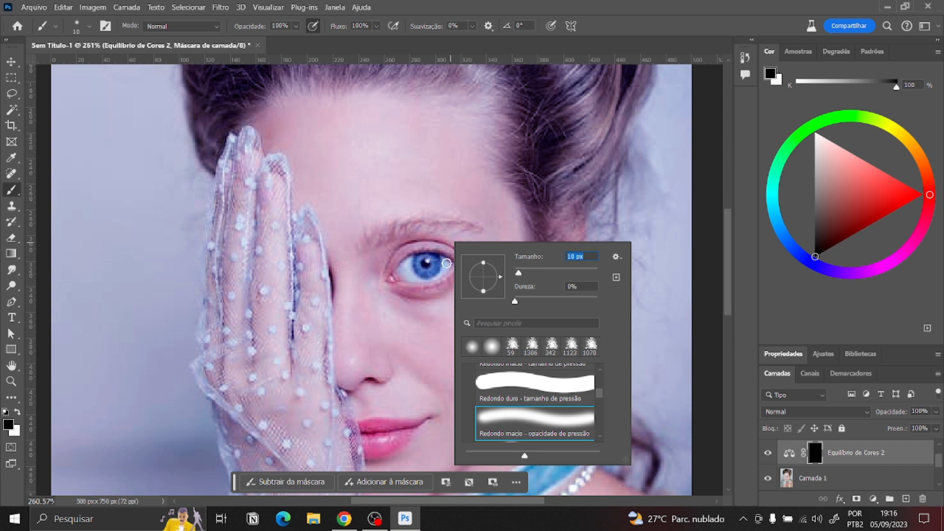
pyautogui.click(743, 250)
pyautogui.click(17, 413)
pyautogui.scroll(5, 429, 238)
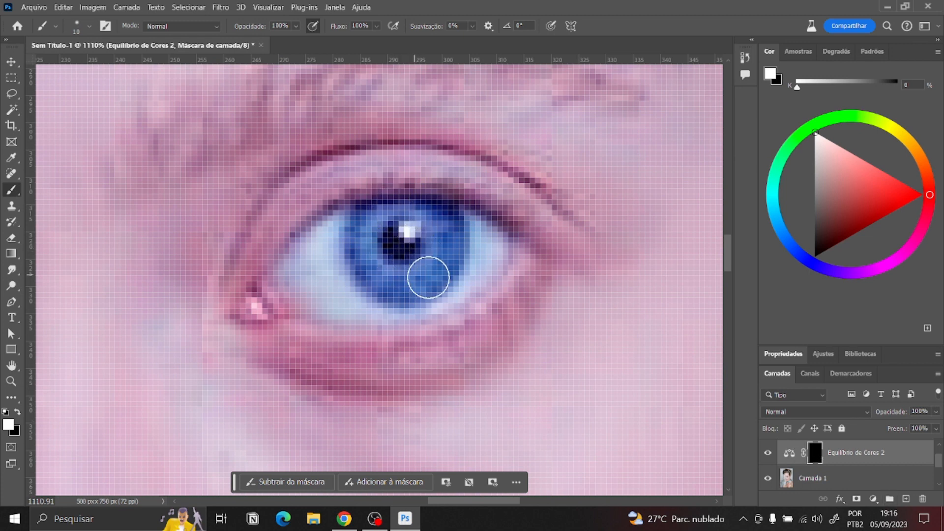
pyautogui.moveTo(390, 234)
pyautogui.mouseDown()
pyautogui.moveTo(390, 255)
pyautogui.moveTo(436, 244)
pyautogui.moveTo(395, 258)
pyautogui.moveTo(400, 222)
pyautogui.moveTo(422, 257)
pyautogui.moveTo(379, 257)
pyautogui.moveTo(370, 235)
pyautogui.moveTo(384, 236)
pyautogui.moveTo(404, 280)
pyautogui.moveTo(427, 264)
pyautogui.moveTo(426, 236)
pyautogui.moveTo(398, 212)
pyautogui.moveTo(413, 233)
pyautogui.moveTo(386, 230)
pyautogui.moveTo(386, 243)
pyautogui.moveTo(435, 249)
pyautogui.moveTo(423, 233)
pyautogui.moveTo(426, 276)
pyautogui.mouseUp()
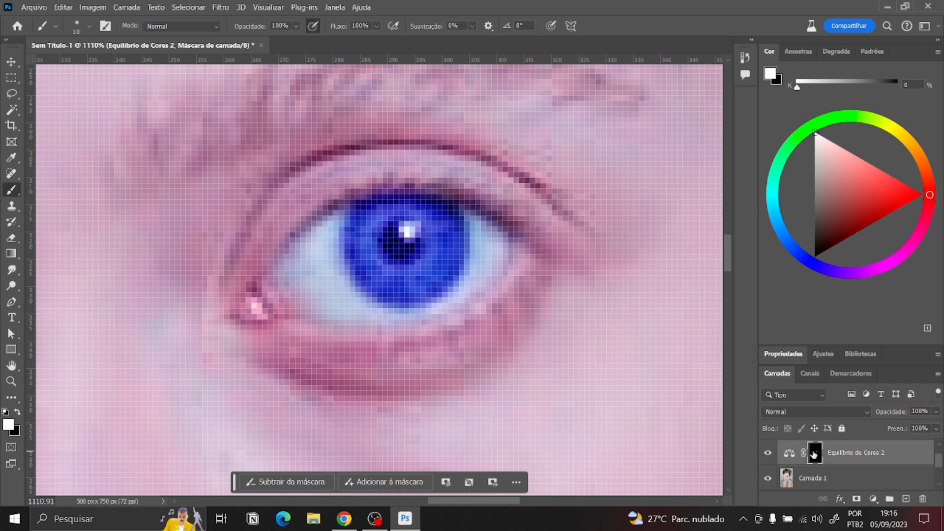
pyautogui.keyDown('alt'); pyautogui.click(814, 454); pyautogui.keyUp('alt')
pyautogui.scroll(-6, 406, 244)
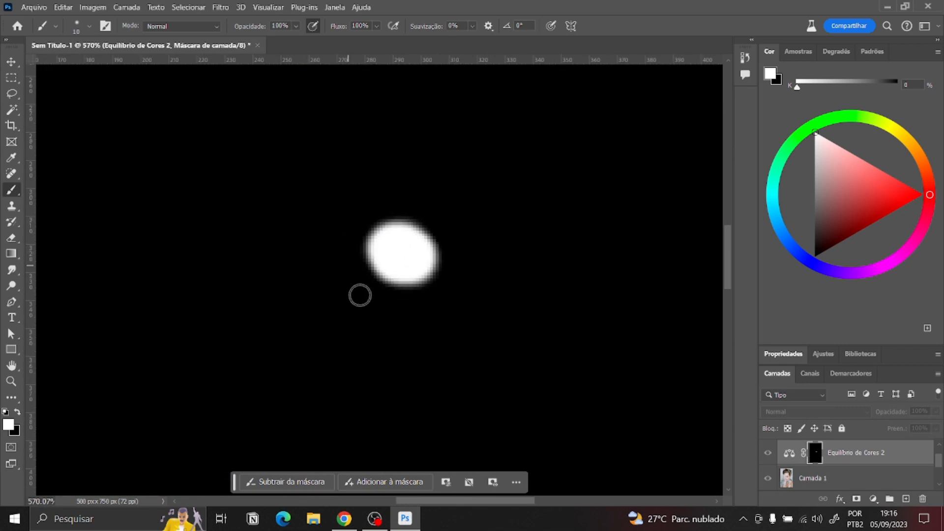
pyautogui.scroll(5, 433, 265)
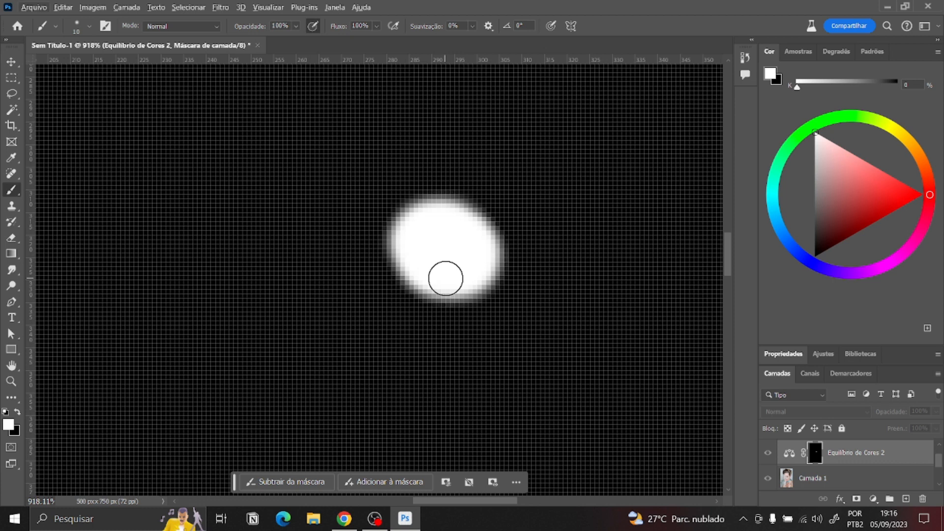
pyautogui.keyDown('alt'); pyautogui.click(817, 453); pyautogui.keyUp('alt')
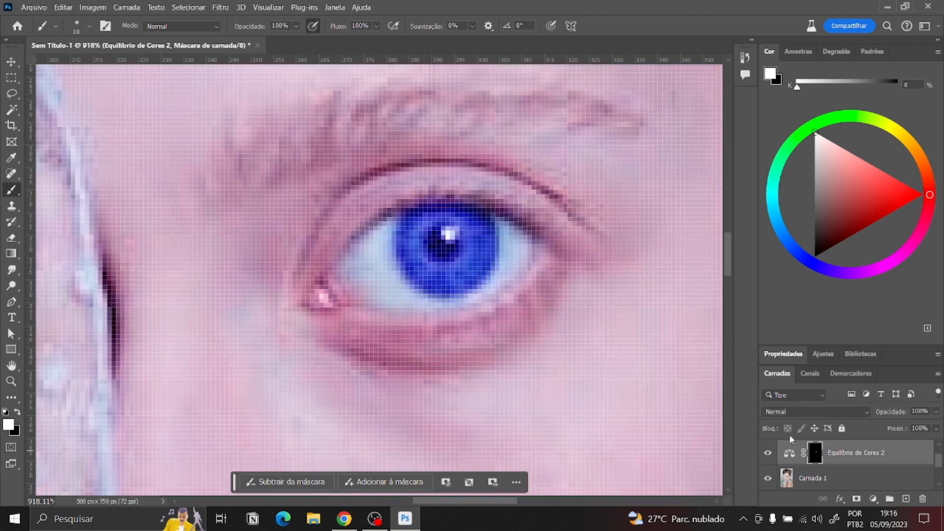
# Step: Hide the adjustment over the pupil by painting black on the mask with a soft 7 px brush
pyautogui.scroll(2, 440, 261)
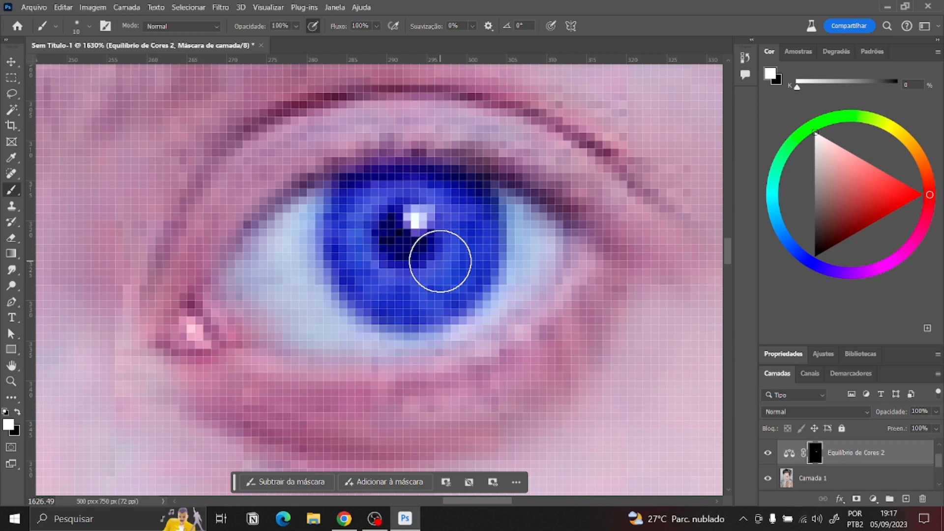
pyautogui.click(17, 412)
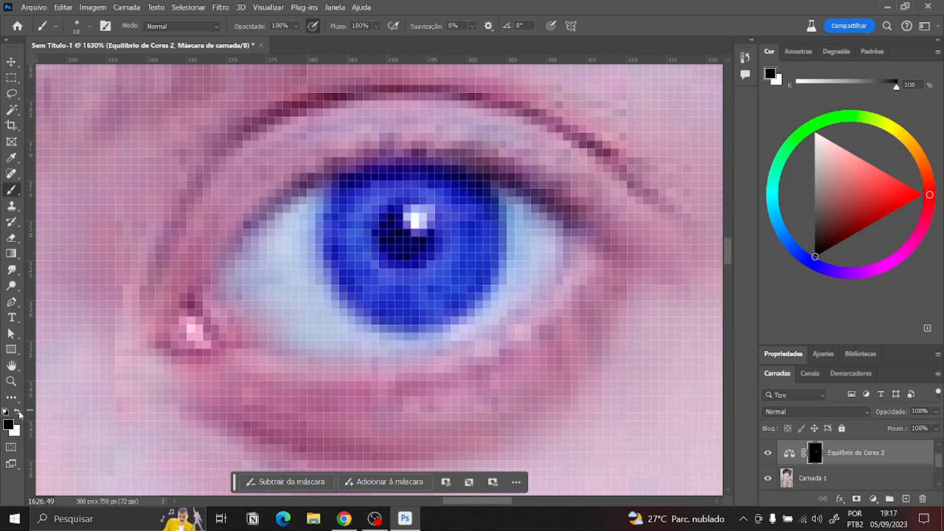
pyautogui.scroll(1, 387, 247)
pyautogui.scroll(2, 387, 247)
pyautogui.rightClick(446, 225)
pyautogui.moveTo(520, 259); pyautogui.dragTo(512, 257)
pyautogui.moveTo(434, 211)
pyautogui.mouseDown()
pyautogui.moveTo(449, 208)
pyautogui.moveTo(400, 200)
pyautogui.moveTo(455, 246)
pyautogui.moveTo(457, 205)
pyautogui.moveTo(480, 256)
pyautogui.moveTo(468, 201)
pyautogui.moveTo(462, 229)
pyautogui.moveTo(418, 271)
pyautogui.mouseUp()
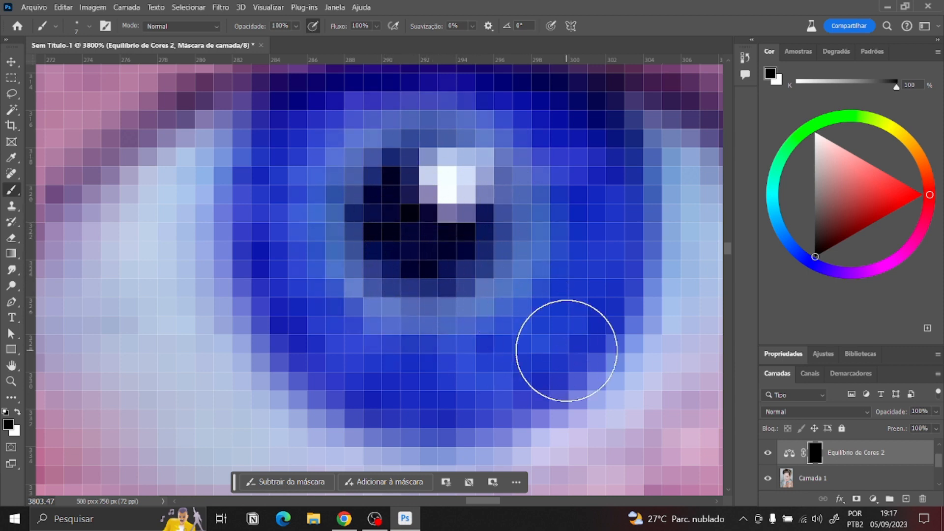
pyautogui.scroll(-10, 474, 286)
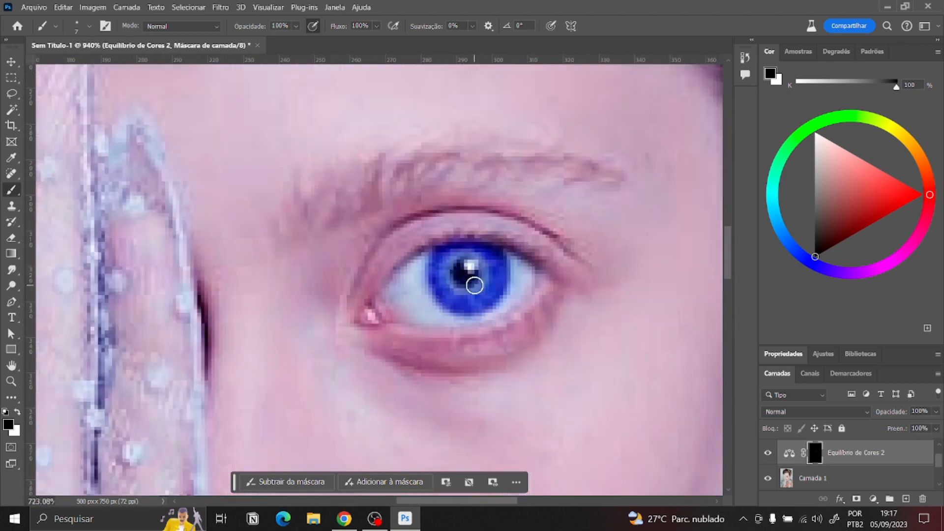
pyautogui.scroll(5, 459, 281)
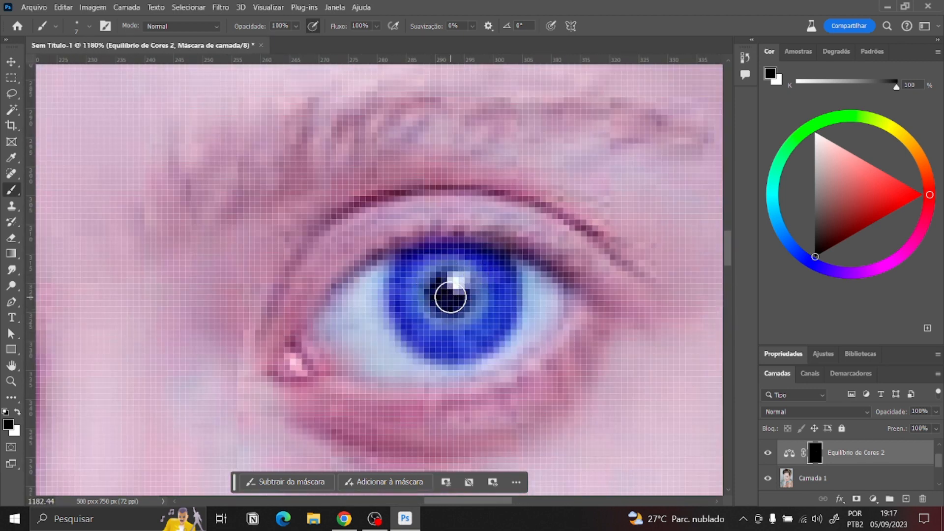
# Step: Isolate the mask on the canvas and even out its iris ring by painting white around the edges
pyautogui.keyDown('alt'); pyautogui.click(817, 458); pyautogui.keyUp('alt')
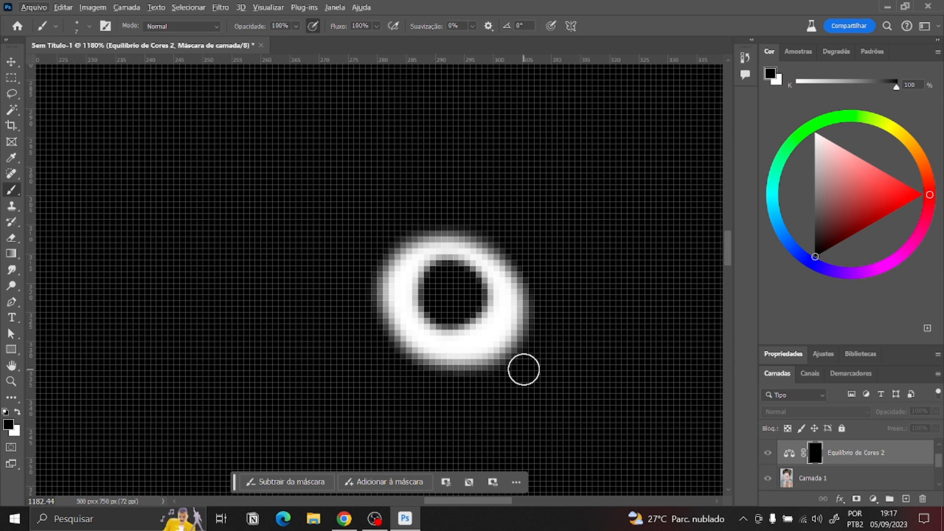
pyautogui.click(18, 412)
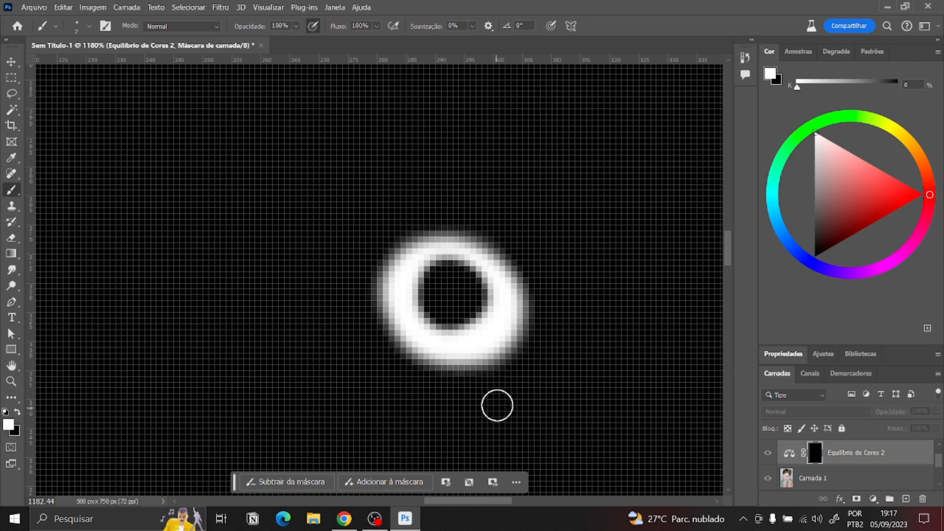
pyautogui.click(505, 382)
pyautogui.hotkey('ctrl', 'z')
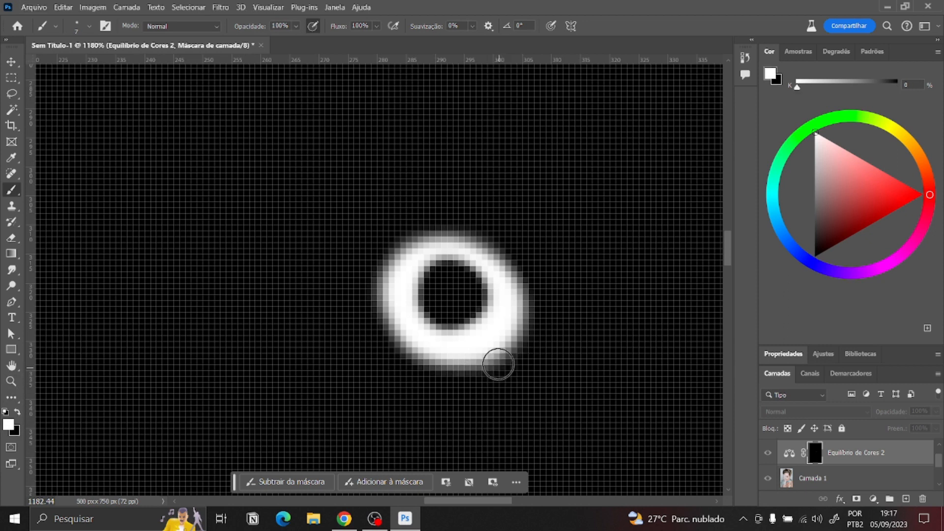
pyautogui.moveTo(475, 355)
pyautogui.mouseDown()
pyautogui.moveTo(440, 351)
pyautogui.moveTo(413, 332)
pyautogui.moveTo(395, 303)
pyautogui.moveTo(401, 273)
pyautogui.moveTo(454, 248)
pyautogui.moveTo(477, 261)
pyautogui.moveTo(507, 315)
pyautogui.moveTo(476, 331)
pyautogui.mouseUp()
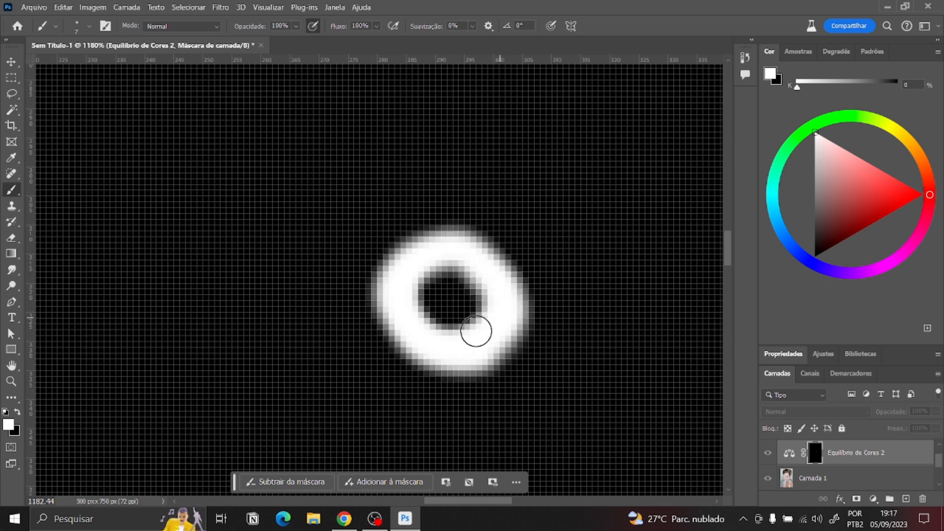
# Step: Round off the pupil hole in the mask with black paint and return to the image to check the eye
pyautogui.click(20, 412)
pyautogui.moveTo(462, 344)
pyautogui.mouseDown()
pyautogui.moveTo(485, 330)
pyautogui.moveTo(475, 327)
pyautogui.mouseUp()
pyautogui.hotkey('ctrl', 'z')
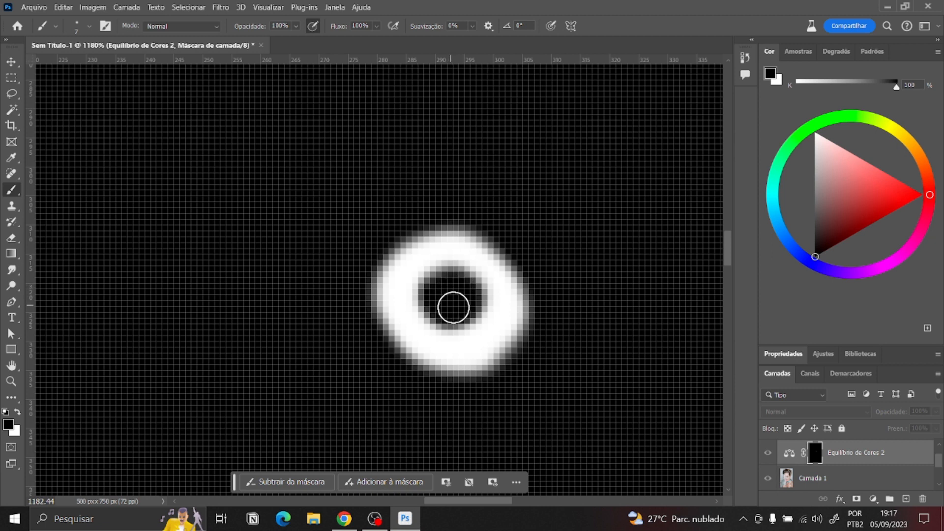
pyautogui.moveTo(444, 307)
pyautogui.mouseDown()
pyautogui.moveTo(452, 281)
pyautogui.moveTo(438, 301)
pyautogui.moveTo(442, 314)
pyautogui.mouseUp()
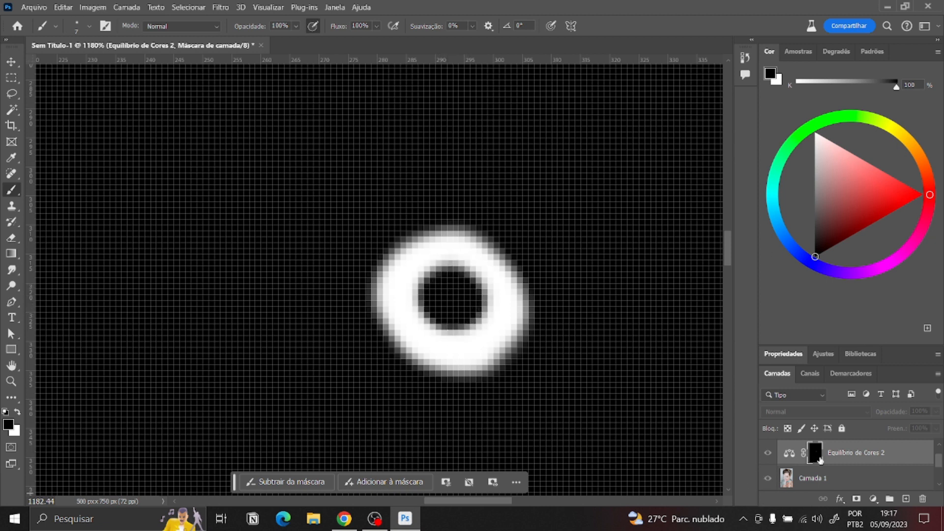
pyautogui.keyDown('alt'); pyautogui.click(820, 459); pyautogui.keyUp('alt')
pyautogui.scroll(-4, 438, 379)
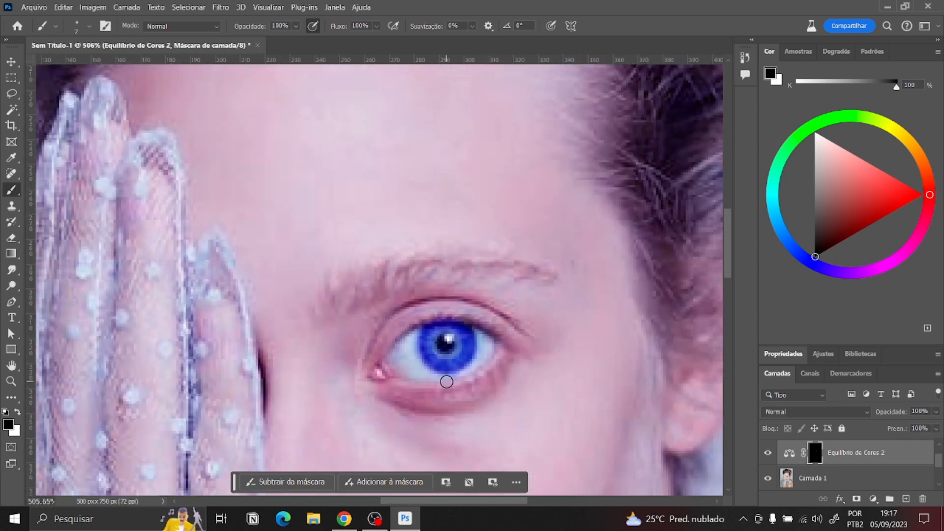
pyautogui.scroll(5, 446, 381)
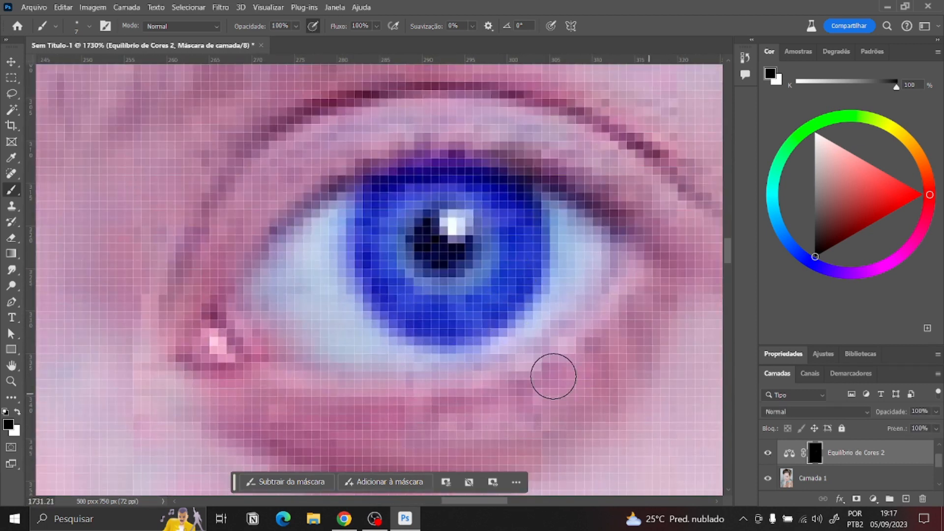
# Step: Paint white on the color mask around the pupil and compare the eye with the Equilíbrio de Cores 2 layer hidden and shown
pyautogui.click(18, 412)
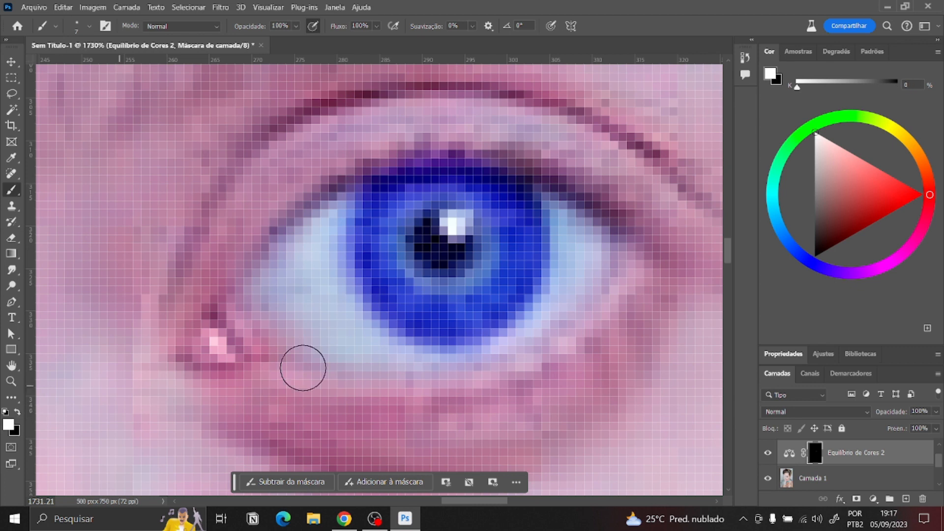
pyautogui.moveTo(512, 267)
pyautogui.mouseDown()
pyautogui.moveTo(452, 304)
pyautogui.moveTo(382, 281)
pyautogui.moveTo(386, 241)
pyautogui.moveTo(383, 263)
pyautogui.moveTo(420, 290)
pyautogui.moveTo(477, 276)
pyautogui.moveTo(512, 237)
pyautogui.moveTo(404, 297)
pyautogui.moveTo(396, 252)
pyautogui.mouseUp()
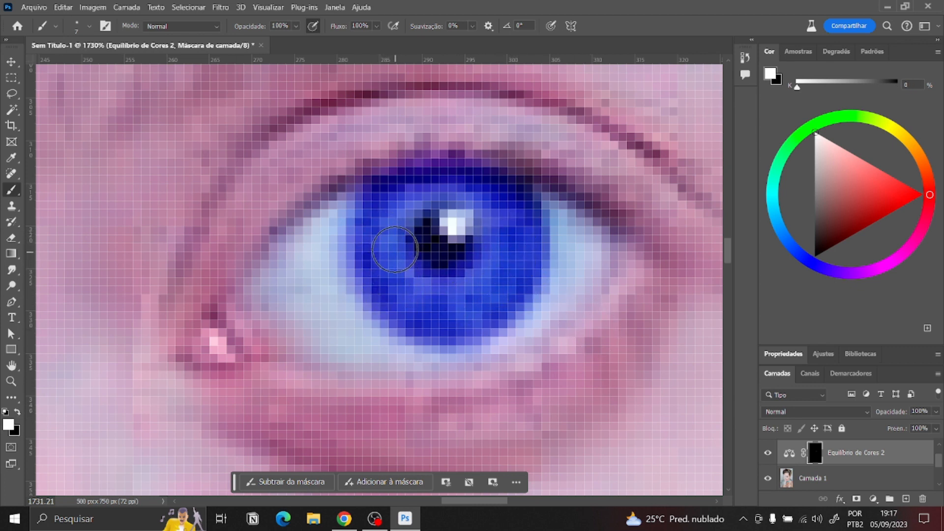
pyautogui.scroll(-8, 511, 325)
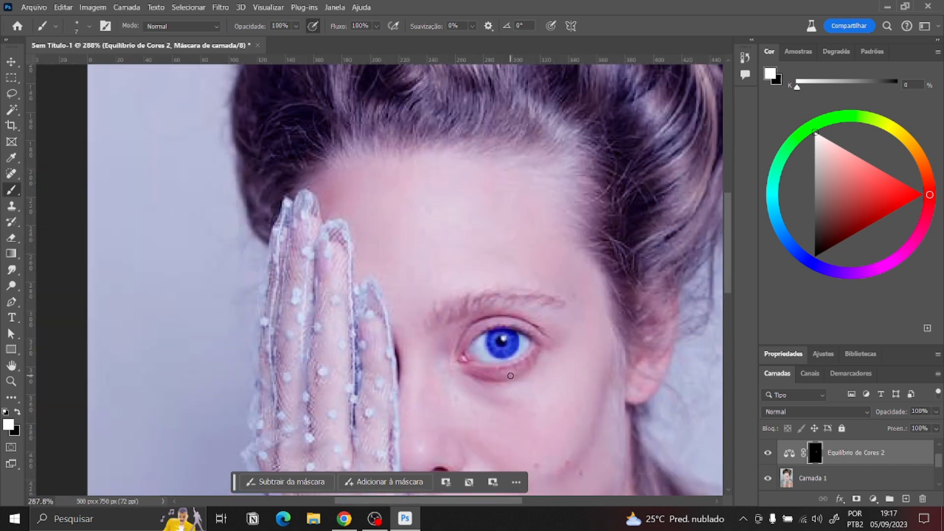
pyautogui.scroll(-2, 511, 375)
pyautogui.click(769, 453)
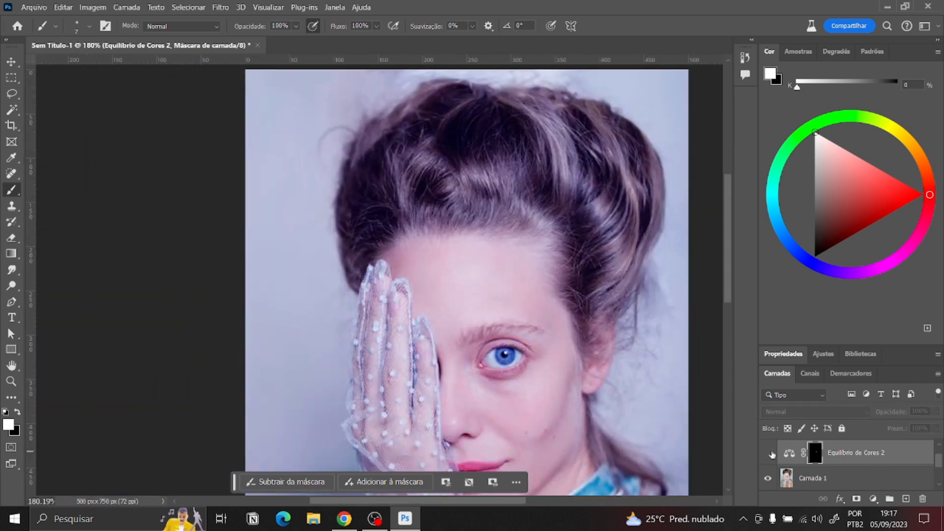
pyautogui.click(770, 453)
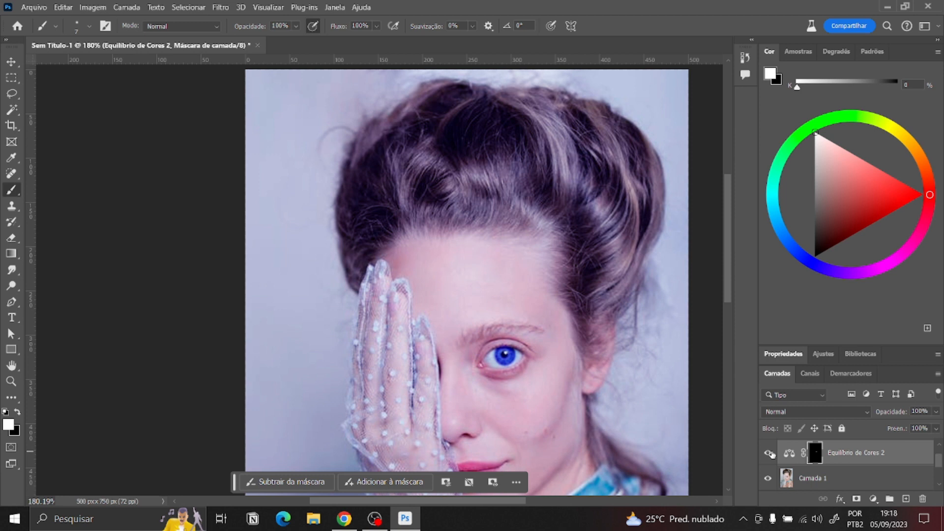
# Step: Lower the opacity of the Equilíbrio de Cores 2 layer to 31% and check the eye up close
pyautogui.moveTo(902, 415); pyautogui.dragTo(888, 413)
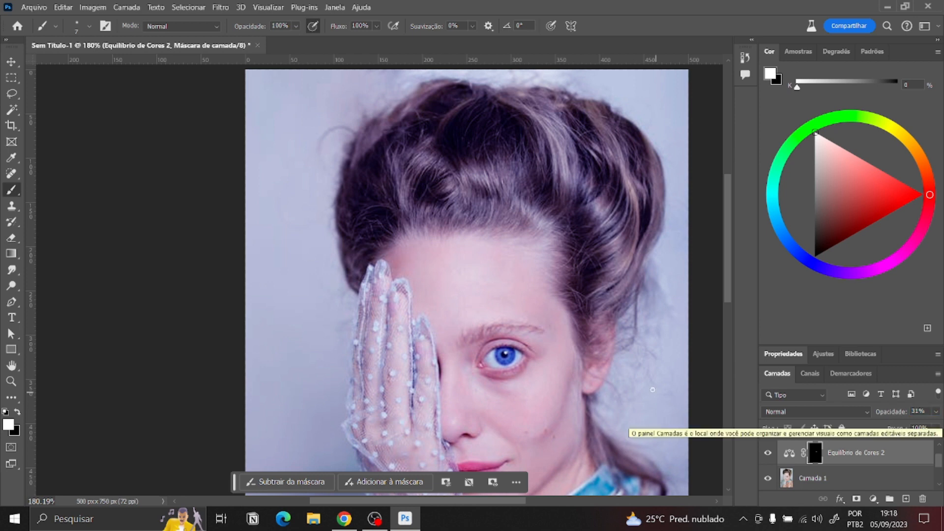
pyautogui.scroll(5, 527, 344)
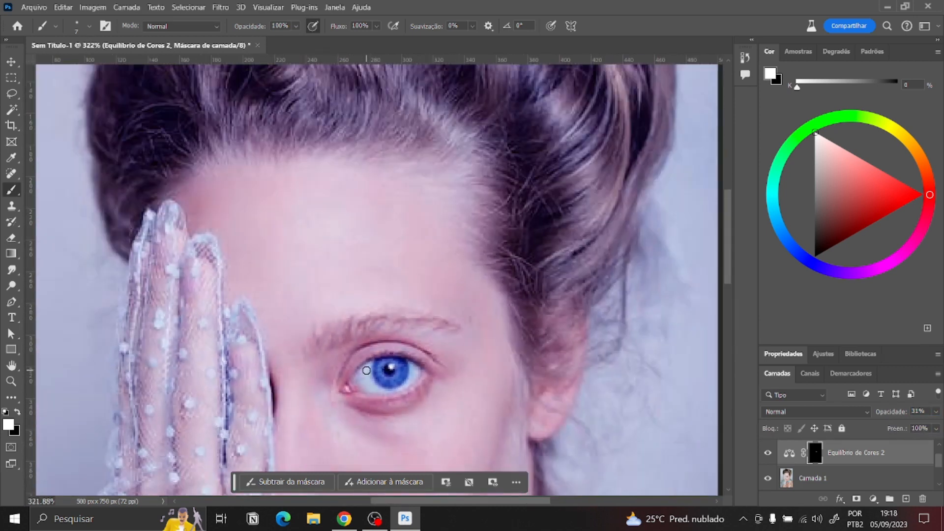
pyautogui.scroll(-5, 366, 370)
pyautogui.moveTo(730, 244); pyautogui.dragTo(731, 287)
pyautogui.scroll(10, 368, 235)
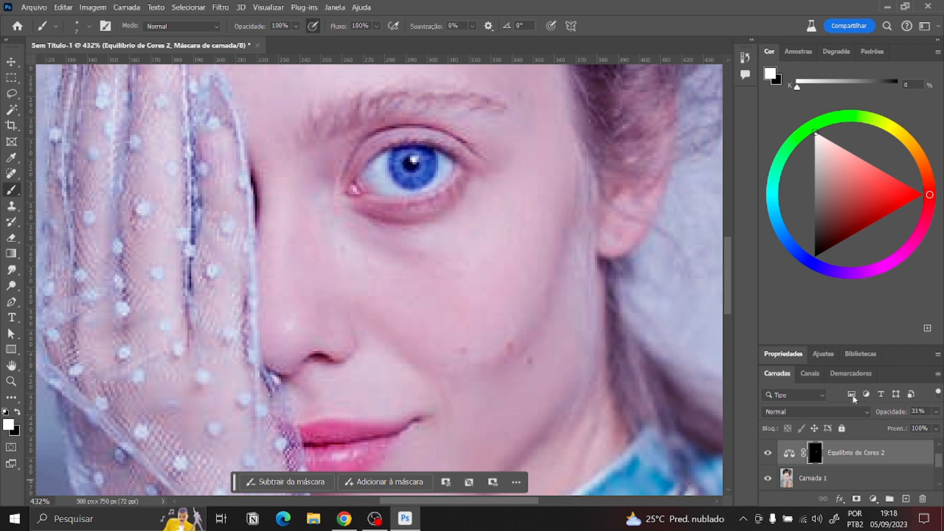
# Step: Add an Exposure adjustment layer above the color balance with the exposure set to +0.73
pyautogui.click(822, 355)
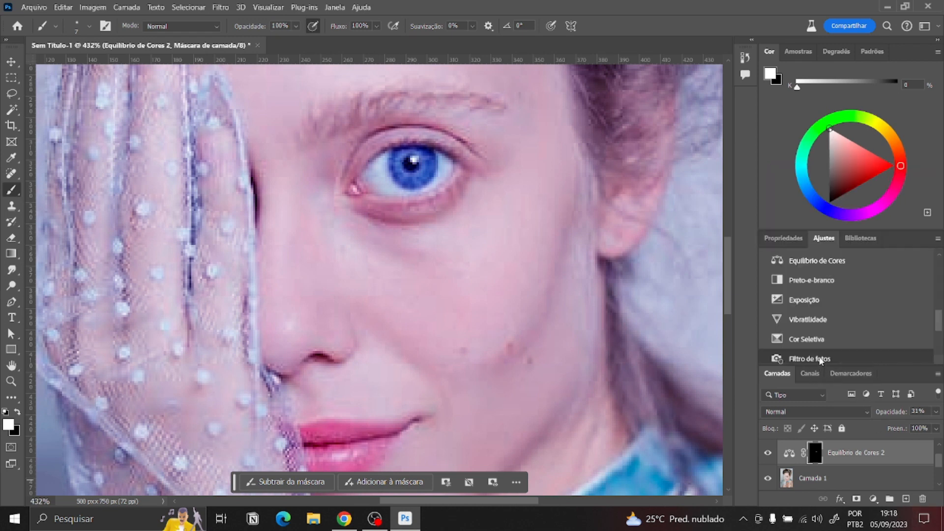
pyautogui.click(807, 301)
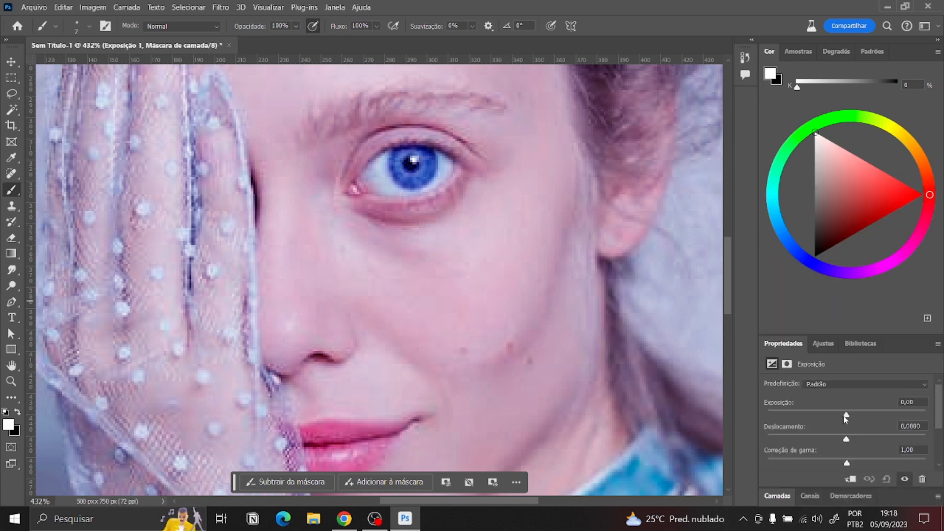
pyautogui.moveTo(846, 418)
pyautogui.mouseDown()
pyautogui.moveTo(862, 418)
pyautogui.moveTo(854, 418)
pyautogui.mouseUp()
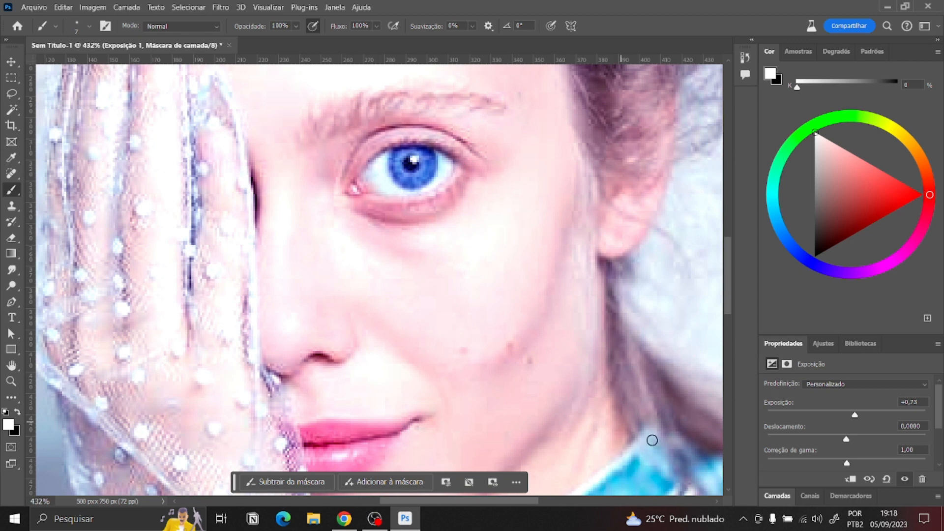
# Step: Invert the Exposure layer's mask to black and paint white on it over the white of the eye
pyautogui.click(776, 495)
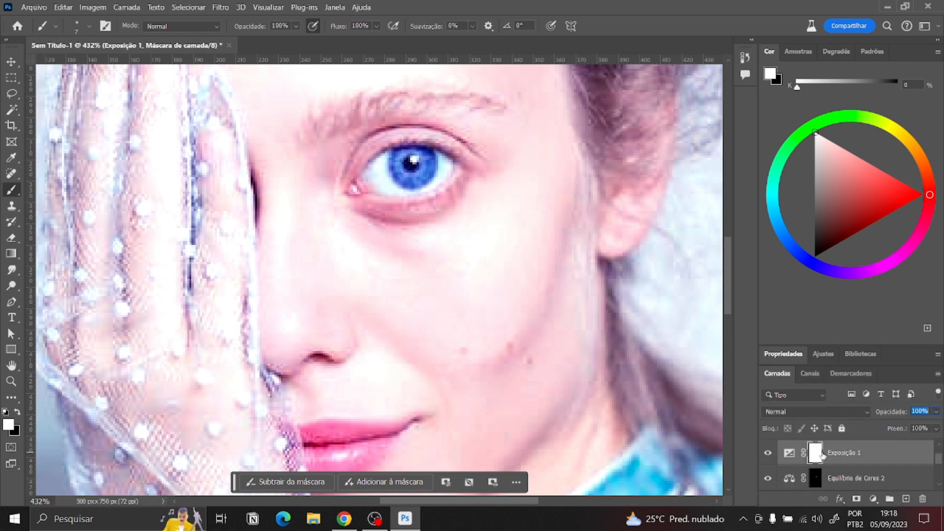
pyautogui.hotkey('ctrl', 'i')
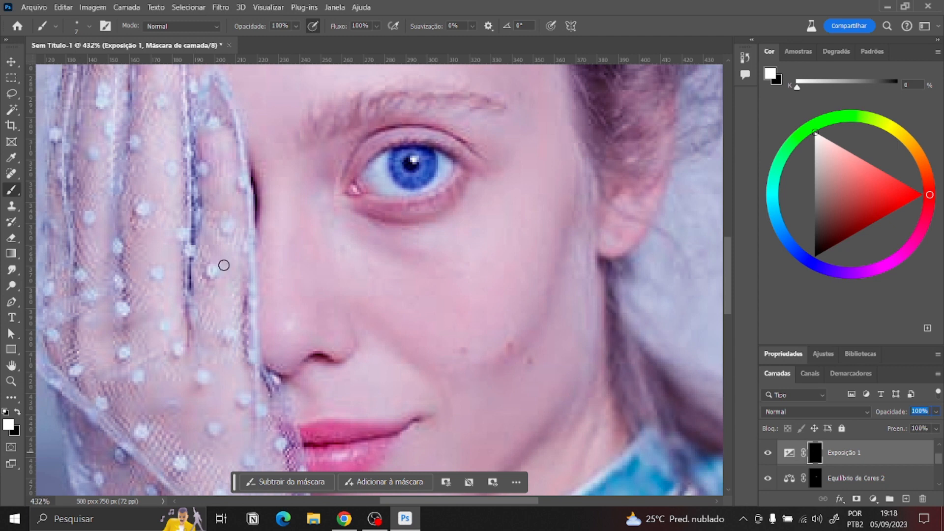
pyautogui.moveTo(374, 174)
pyautogui.mouseDown()
pyautogui.moveTo(385, 159)
pyautogui.moveTo(380, 181)
pyautogui.moveTo(383, 163)
pyautogui.moveTo(366, 172)
pyautogui.moveTo(371, 190)
pyautogui.moveTo(392, 191)
pyautogui.moveTo(433, 184)
pyautogui.moveTo(444, 173)
pyautogui.moveTo(439, 155)
pyautogui.moveTo(447, 171)
pyautogui.moveTo(392, 190)
pyautogui.moveTo(376, 184)
pyautogui.moveTo(385, 157)
pyautogui.moveTo(369, 189)
pyautogui.mouseUp()
# Step: Reduce the Exposure layer's opacity to 30% and its fill to 85%
pyautogui.moveTo(900, 412); pyautogui.dragTo(885, 418)
pyautogui.scroll(-5, 503, 360)
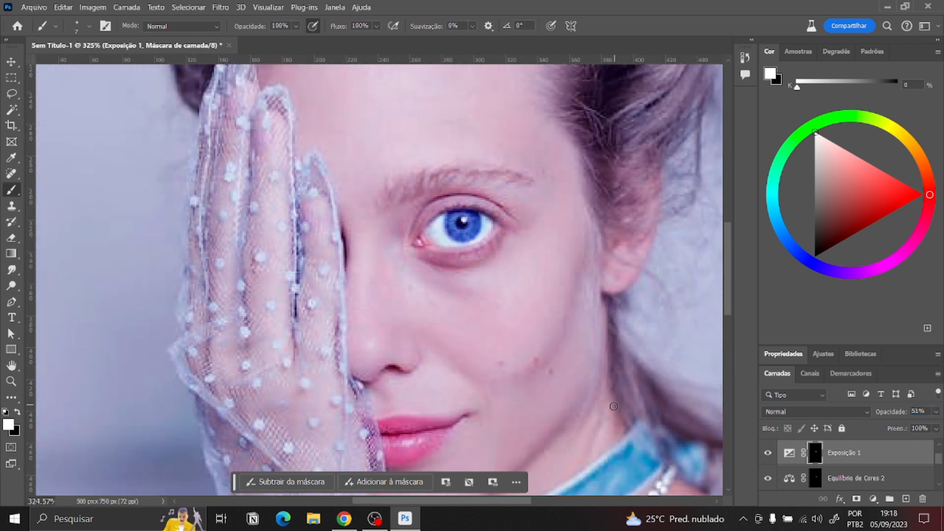
pyautogui.scroll(-1, 504, 359)
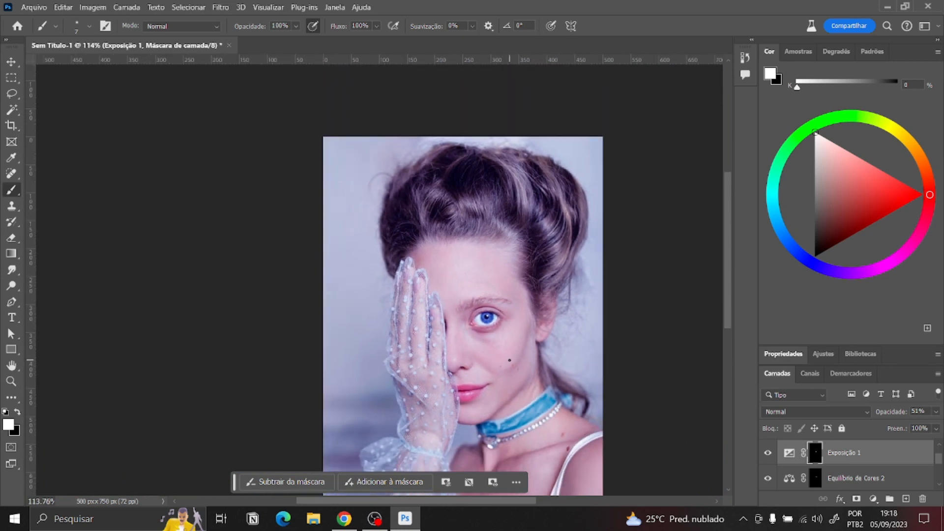
pyautogui.moveTo(728, 275); pyautogui.dragTo(723, 320)
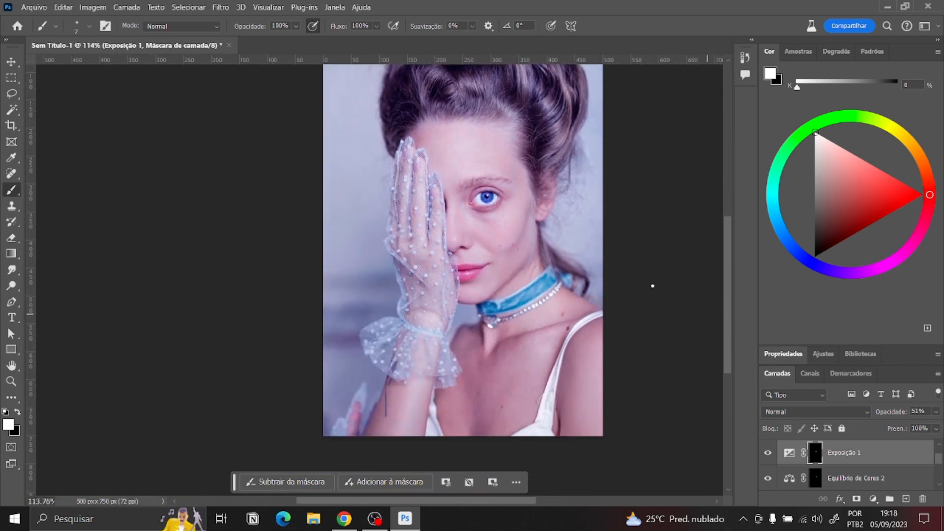
pyautogui.scroll(1, 537, 226)
pyautogui.moveTo(897, 416)
pyautogui.mouseDown()
pyautogui.moveTo(887, 416)
pyautogui.moveTo(894, 432)
pyautogui.moveTo(886, 416)
pyautogui.mouseUp()
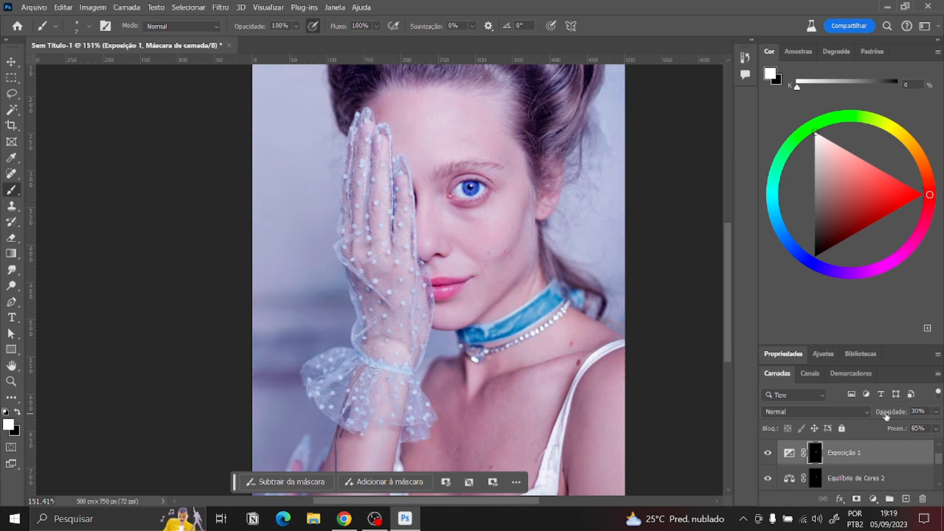
pyautogui.scroll(5, 464, 172)
pyautogui.scroll(-3, 464, 172)
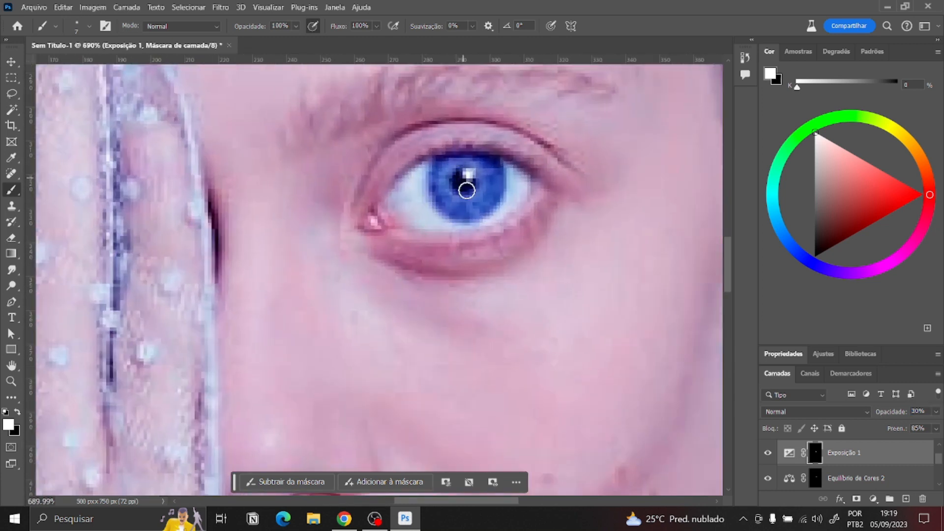
# Step: Compare the eye before and after by hiding both the Exposure and color balance layers and showing them again
pyautogui.click(768, 452)
pyautogui.click(767, 477)
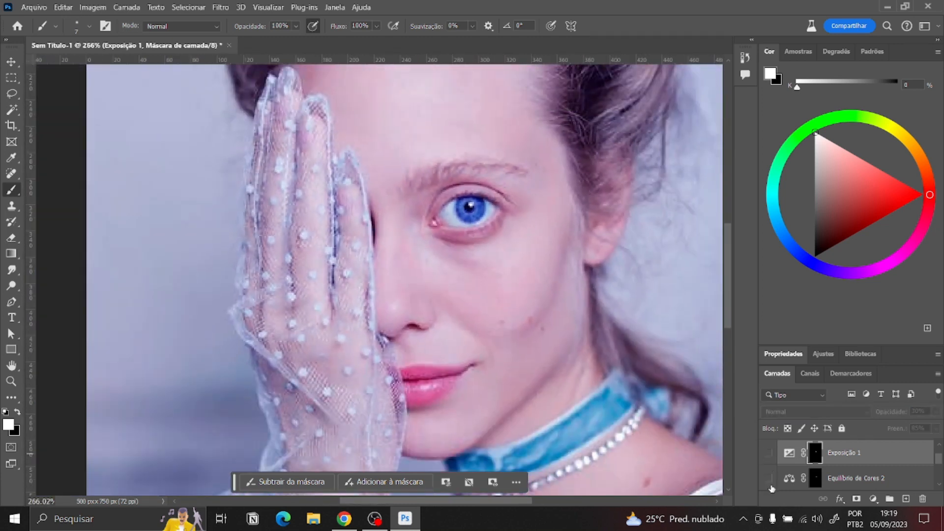
pyautogui.scroll(-1, 484, 311)
pyautogui.scroll(3, 487, 234)
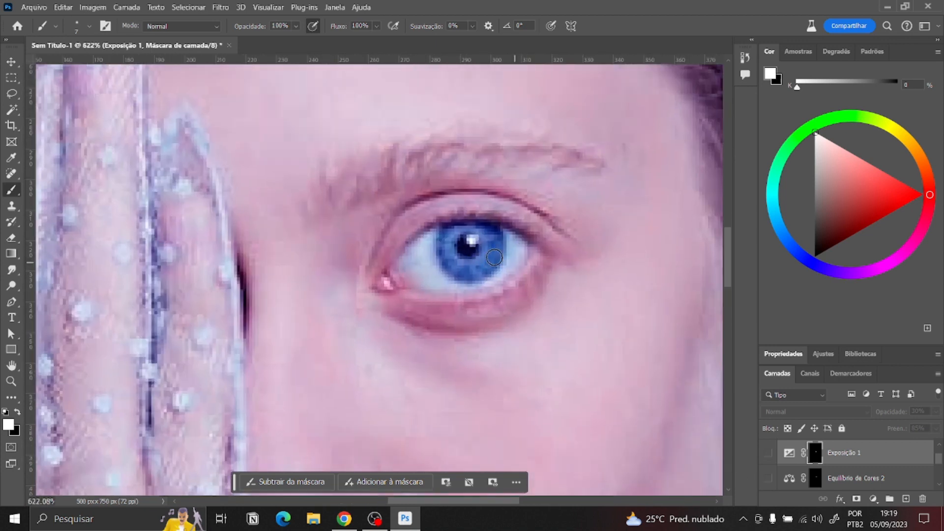
pyautogui.scroll(-1, 472, 248)
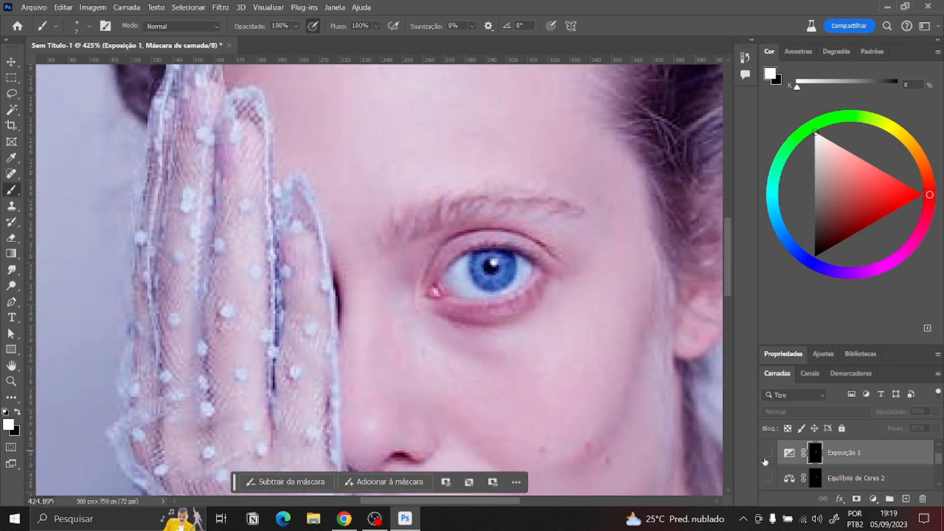
pyautogui.click(768, 452)
pyautogui.click(769, 477)
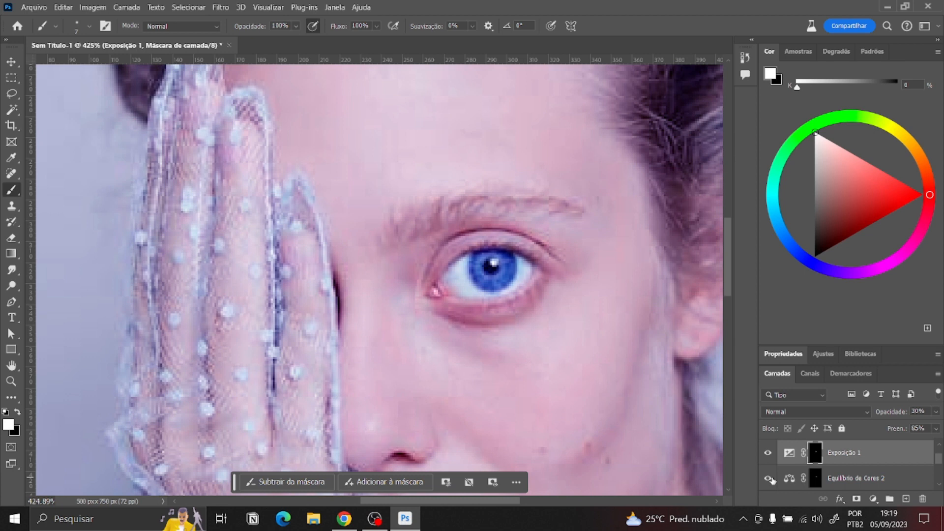
# Step: Hide the portrait layer Camada 1 to see how the adjustments affect Camada 2, and show it again
pyautogui.scroll(-4, 445, 111)
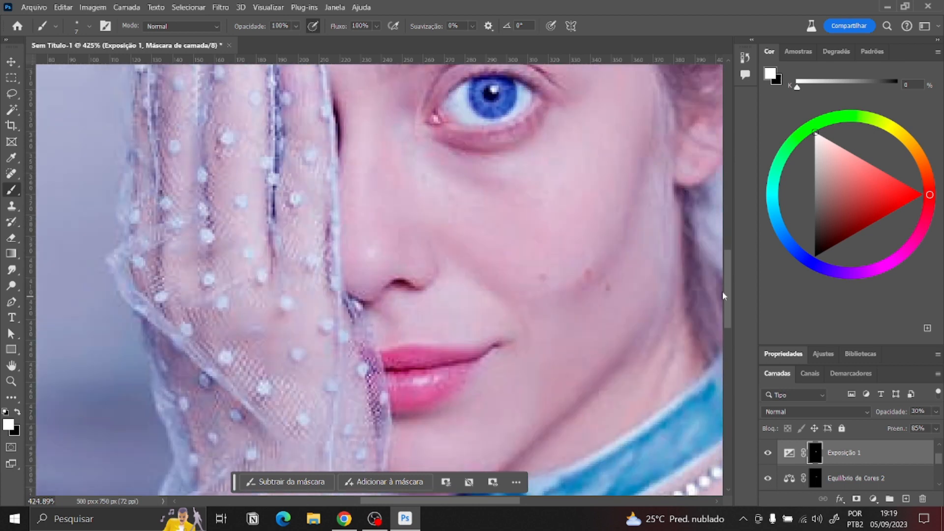
pyautogui.scroll(-5, 445, 111)
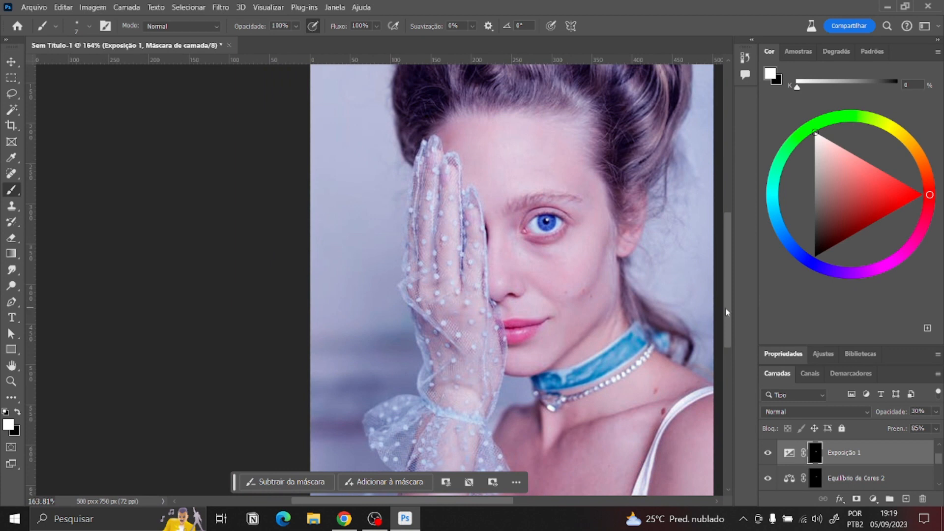
pyautogui.scroll(-4, 725, 307)
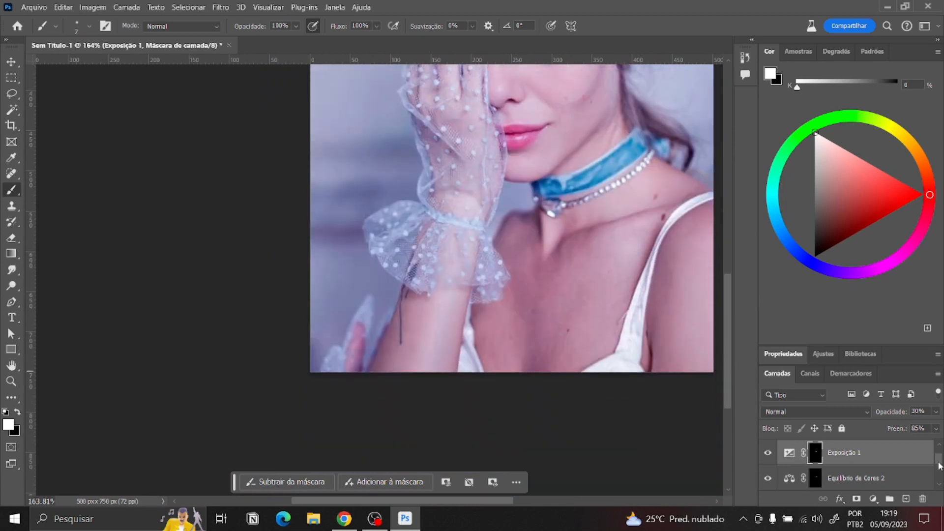
pyautogui.scroll(-4, 848, 443)
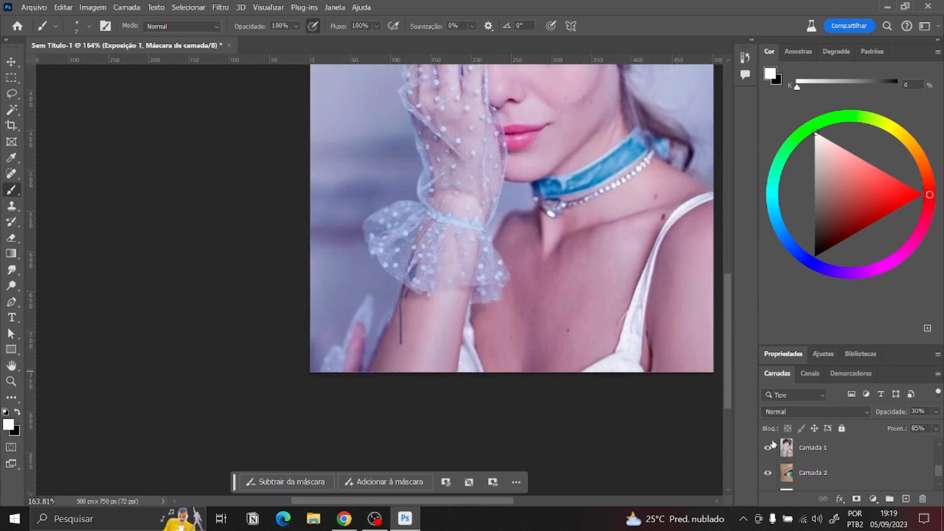
pyautogui.click(767, 447)
pyautogui.scroll(-2, 544, 357)
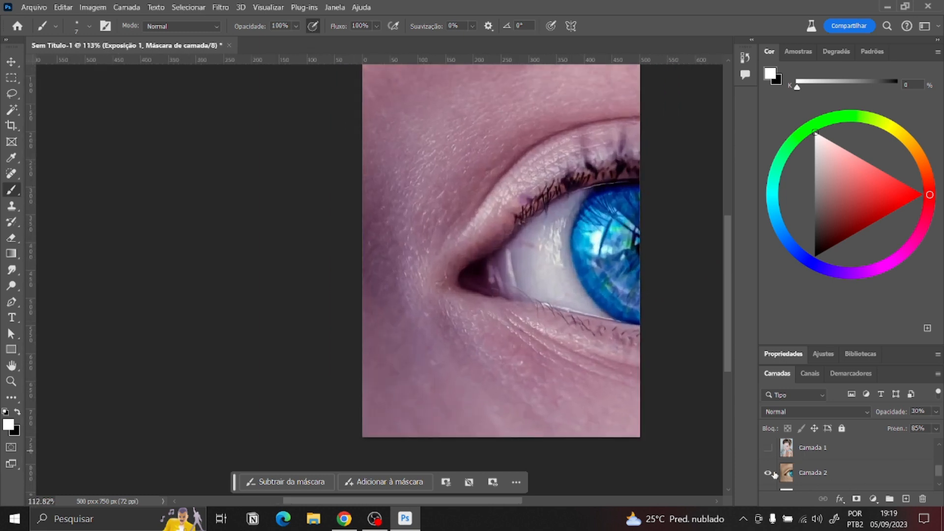
pyautogui.click(768, 449)
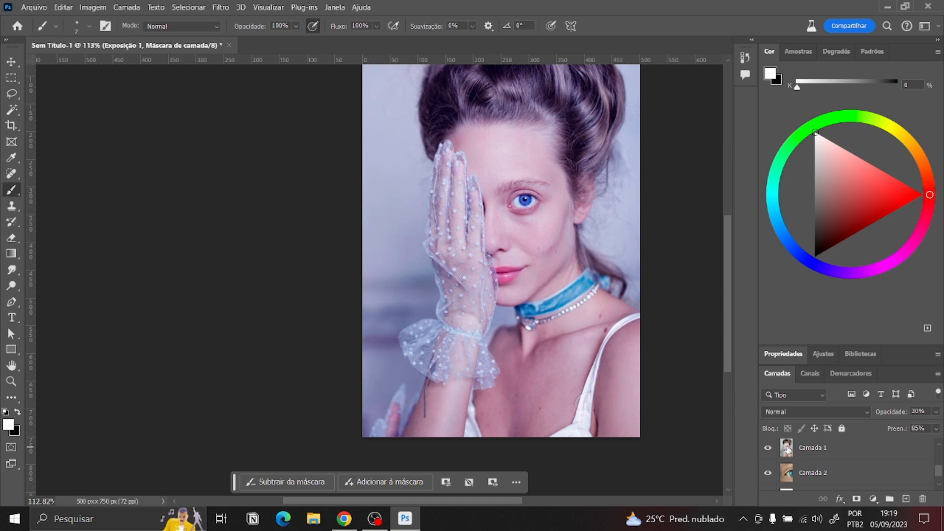
# Step: Clip the Equilíbrio de Cores 2 and Exposição 1 adjustment layers to the portrait layer Camada 1
pyautogui.click(786, 449)
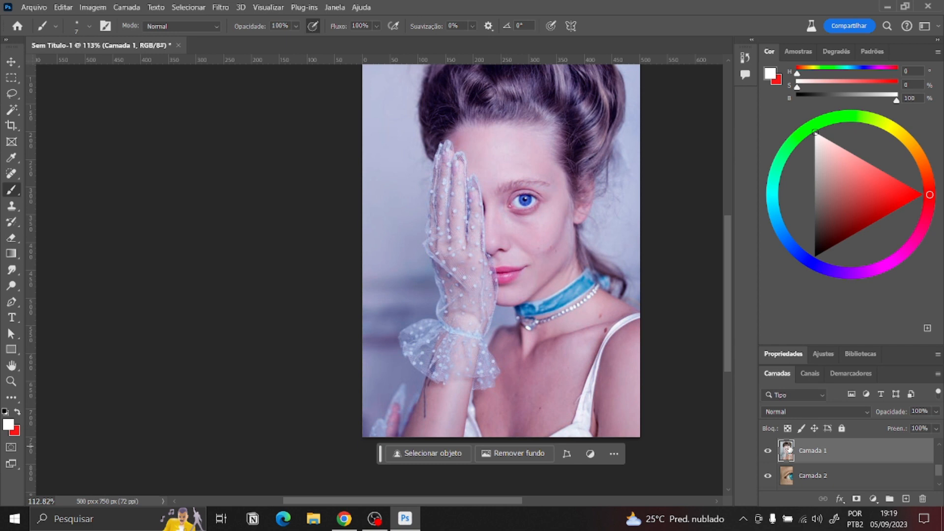
pyautogui.scroll(2, 788, 448)
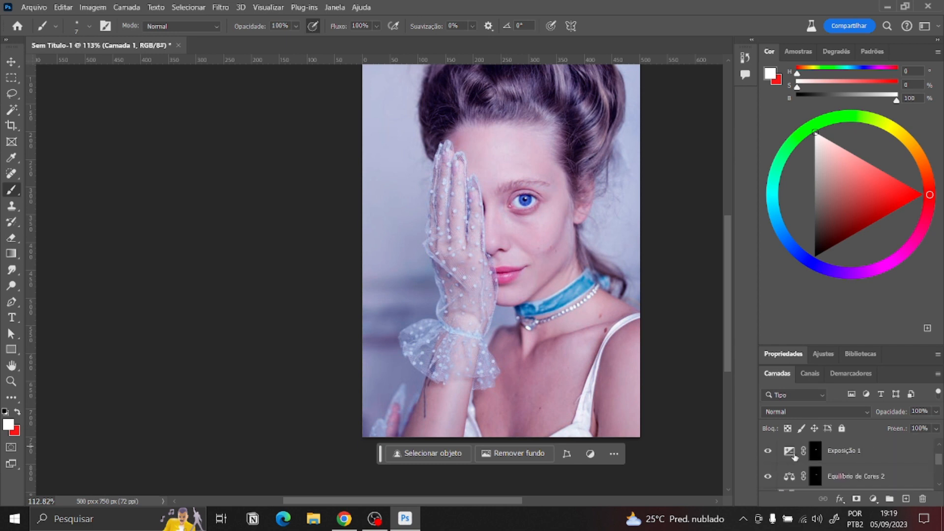
pyautogui.moveTo(794, 453); pyautogui.dragTo(873, 484)
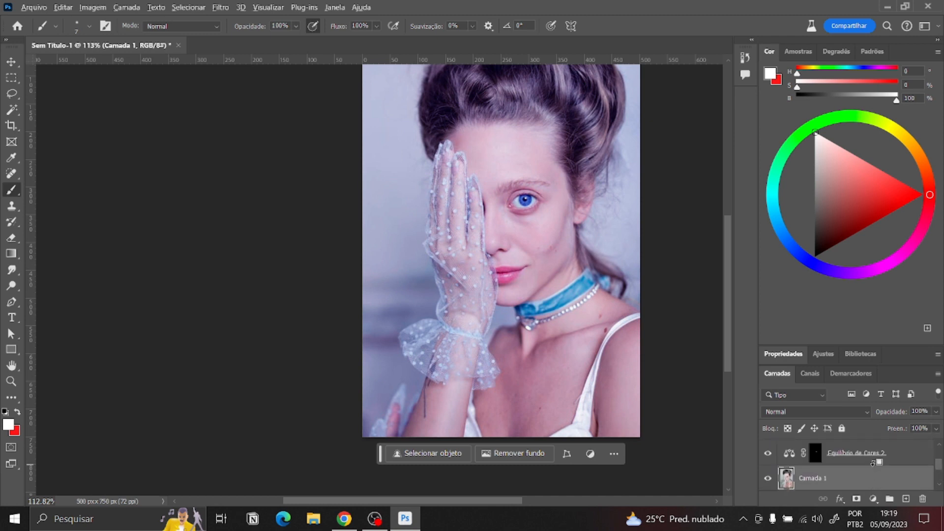
pyautogui.keyDown('alt'); pyautogui.click(876, 464); pyautogui.keyUp('alt')
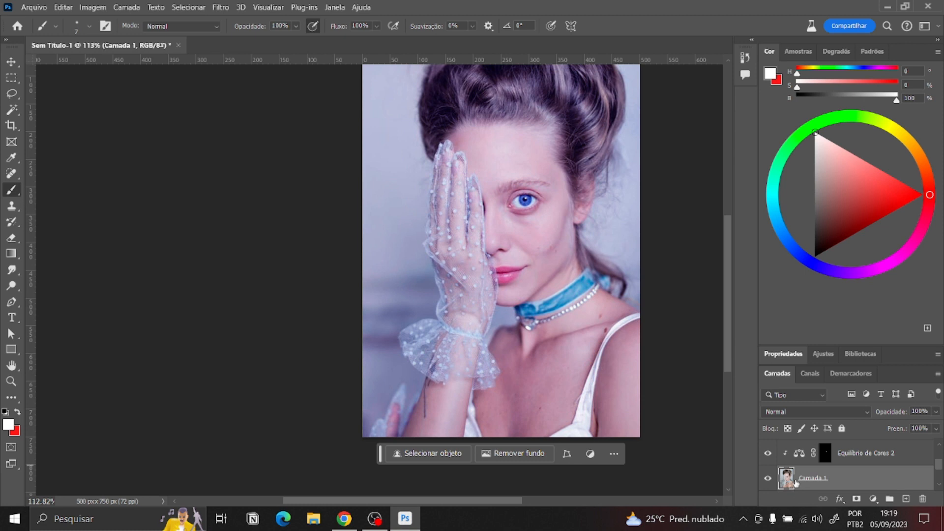
pyautogui.scroll(1, 795, 483)
# Step: Toggle the visibility of the two clipped adjustment layers to review their effect on the portrait
pyautogui.click(768, 478)
pyautogui.click(769, 453)
pyautogui.click(768, 453)
pyautogui.click(768, 478)
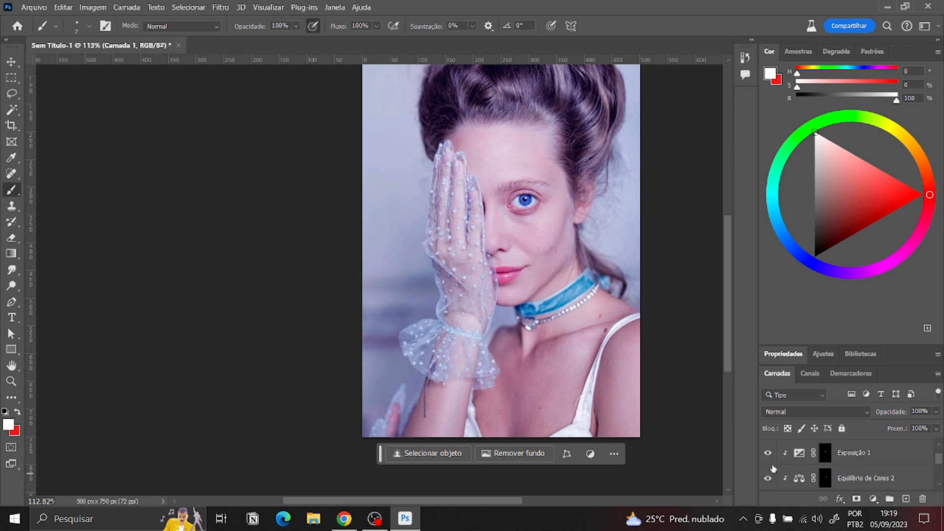